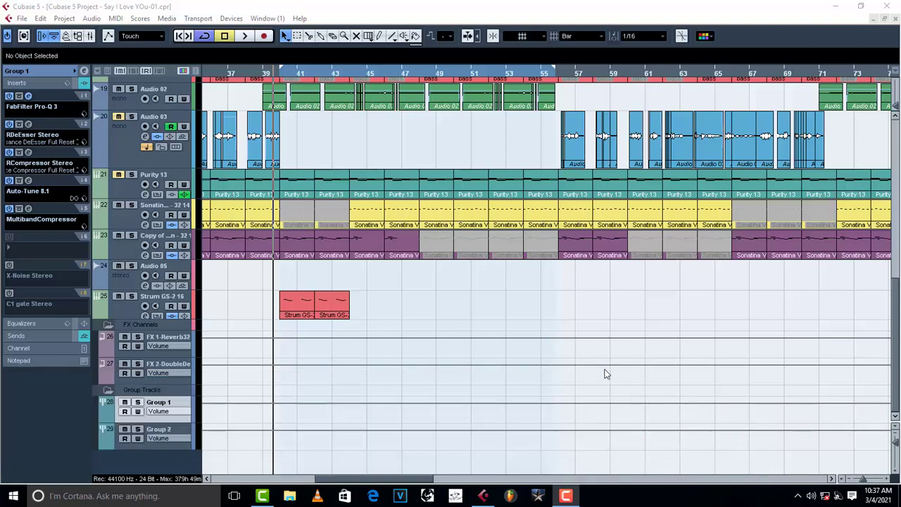
- Open the FabFilter Pro-Q 3 insert of Group 1 and play the looped section briefly to view its frequency spectrum
{"action": "scroll", "coordinate": [364, 270], "scroll_direction": "up", "scroll_amount": 3}
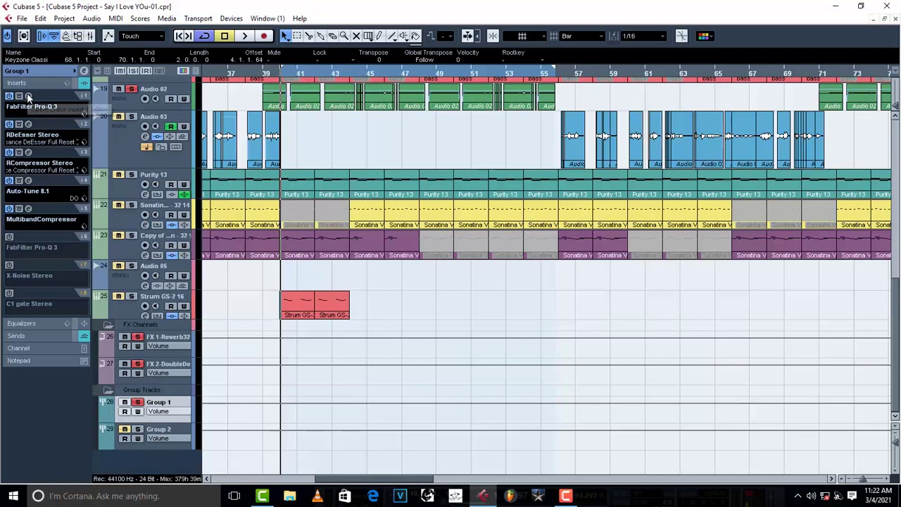
{"action": "left_click", "coordinate": [29, 96]}
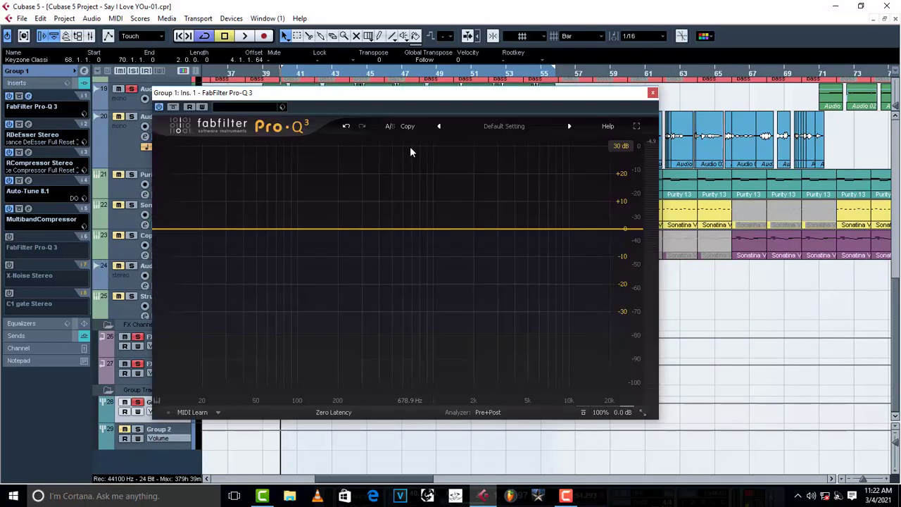
{"action": "key", "text": "space"}
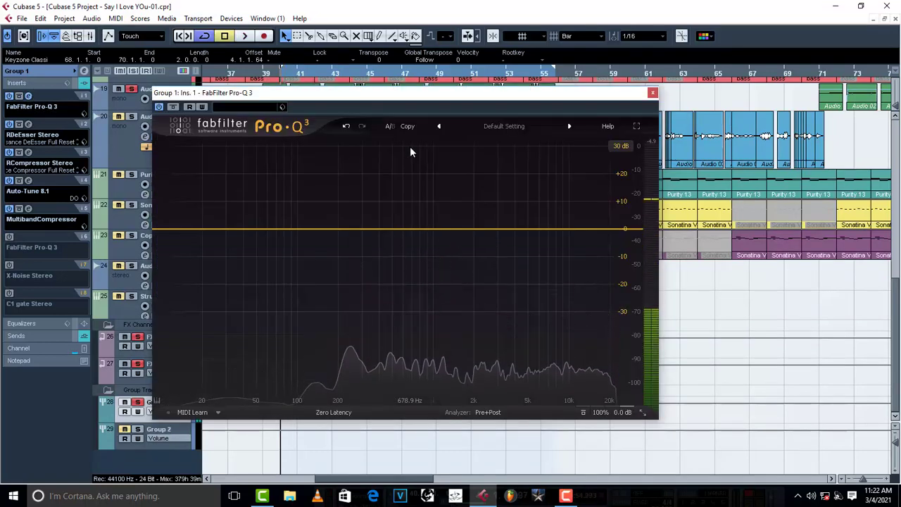
{"action": "key", "text": "space"}
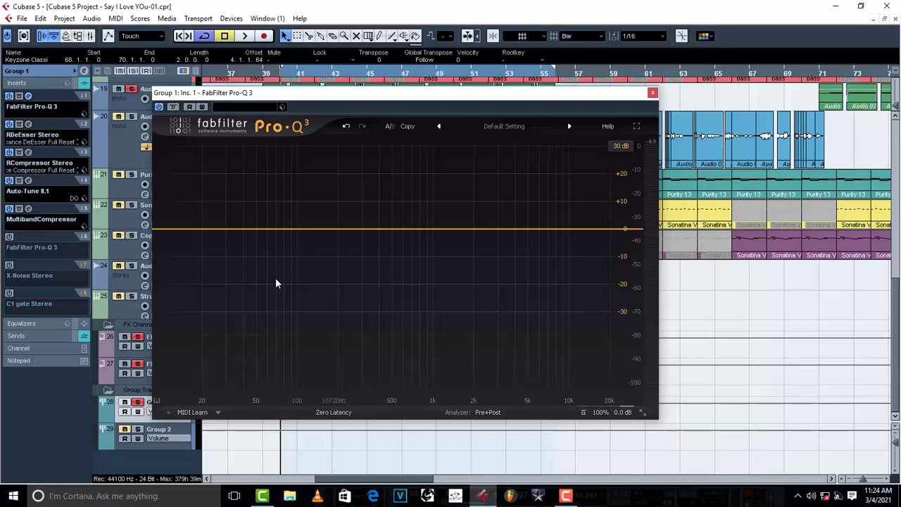
- Add a bell band near 198 Hz, boost it to +30 dB, and play the loop to hear the effect
{"action": "left_click_drag", "start_coordinate": [338, 230], "coordinate": [340, 170]}
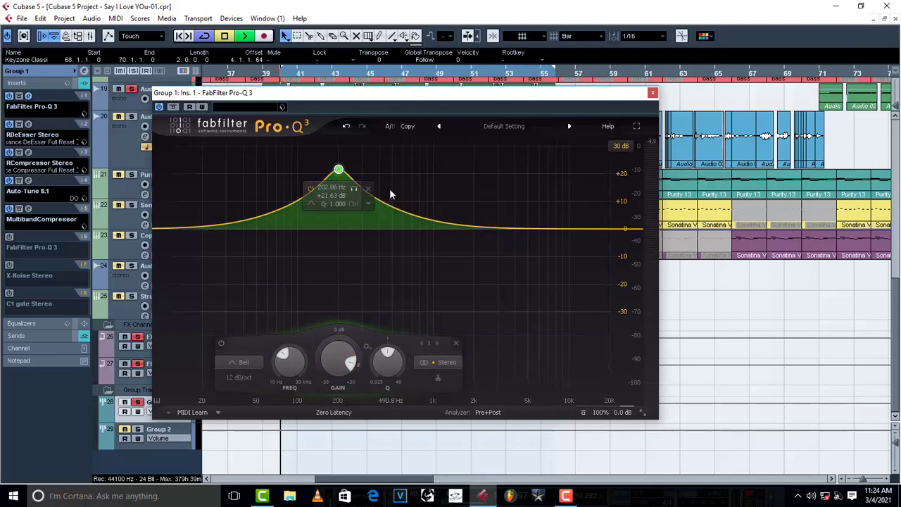
{"action": "key", "text": "space"}
{"action": "left_click_drag", "start_coordinate": [338, 169], "coordinate": [338, 149]}
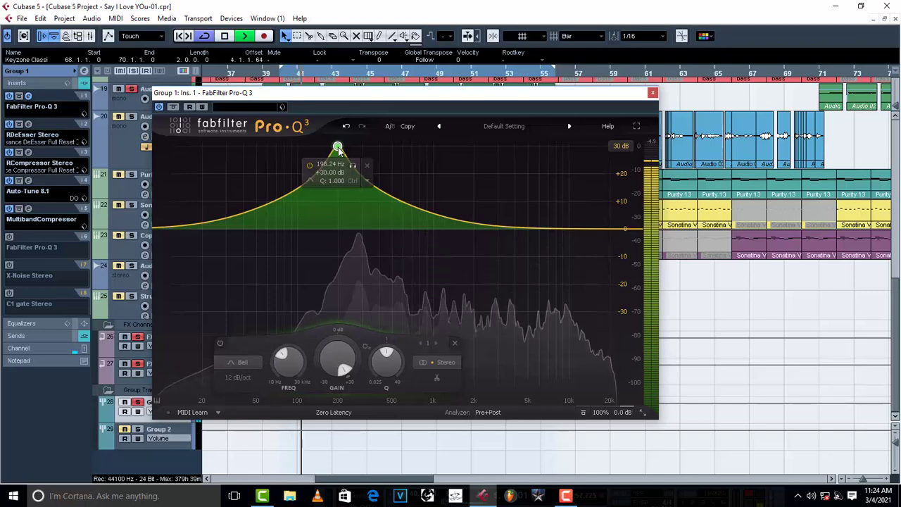
{"action": "key", "text": "space"}
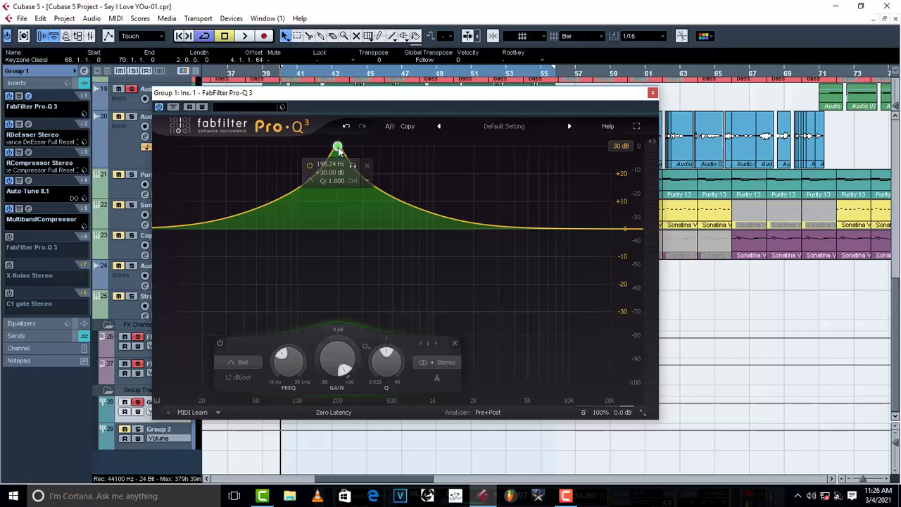
{"action": "key", "text": "space"}
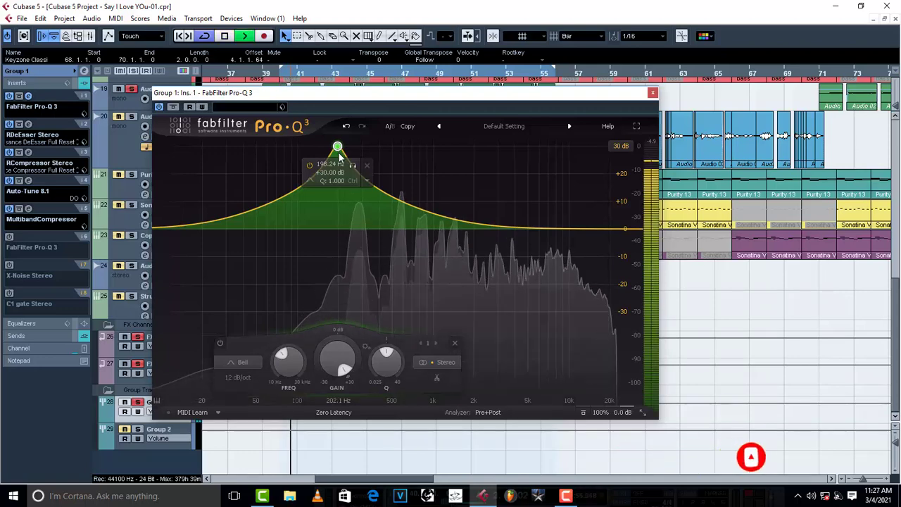
{"action": "key", "text": "space"}
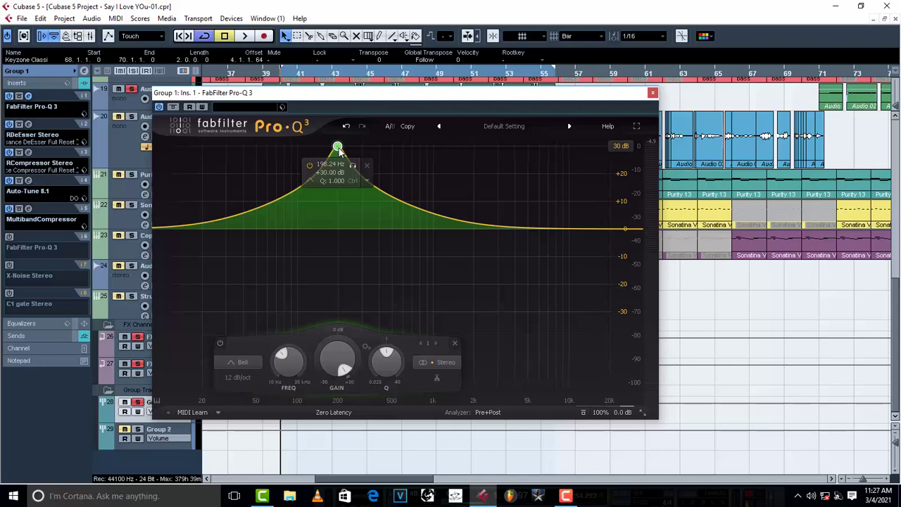
- Bring the bell band down to a cut of about -5.5 dB at about 200 Hz and listen to it
{"action": "left_click_drag", "start_coordinate": [337, 148], "coordinate": [338, 245]}
{"action": "key", "text": "space"}
{"action": "key", "text": "space"}
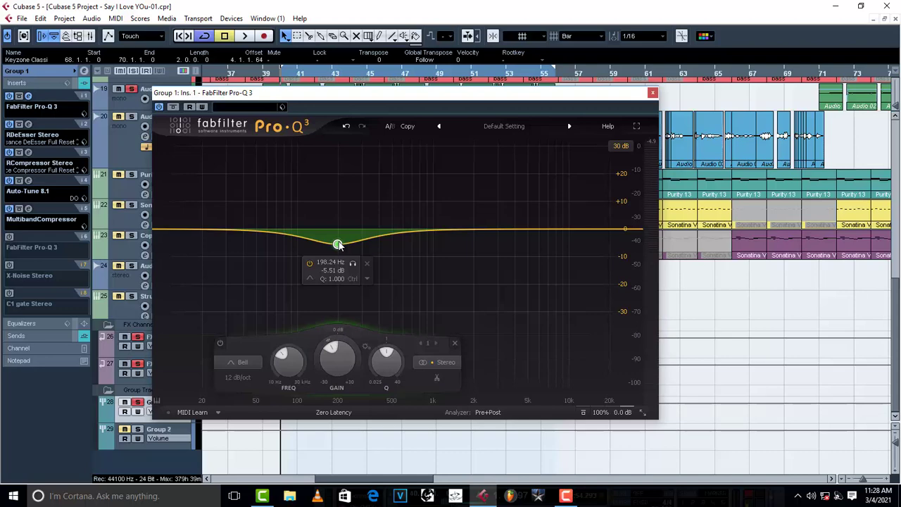
{"action": "left_click_drag", "start_coordinate": [338, 244], "coordinate": [338, 244]}
- Set the bell band's stereo placement to Mid and play the loop to hear the cut
{"action": "left_click", "coordinate": [367, 278]}
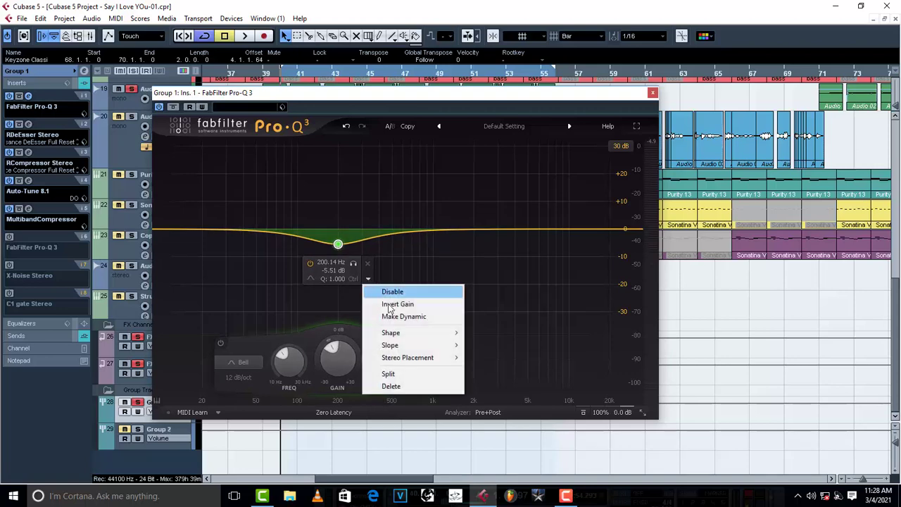
{"action": "left_click", "coordinate": [412, 357]}
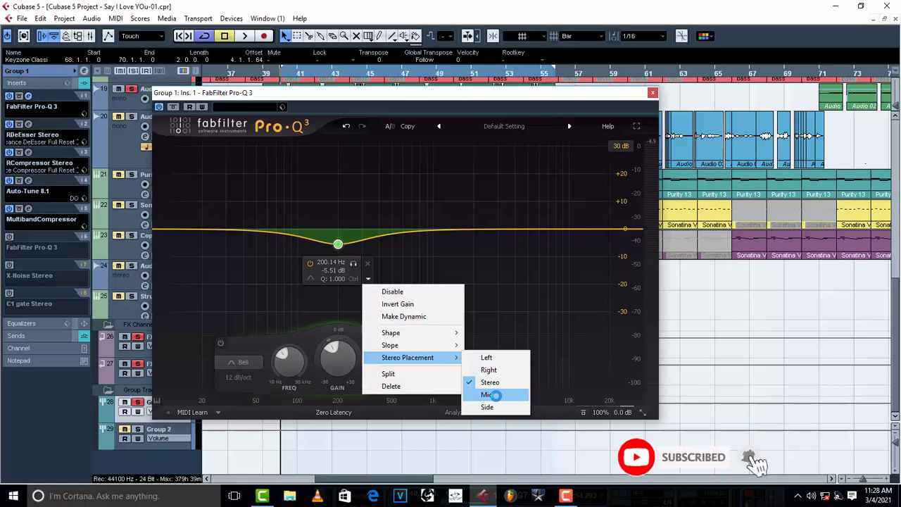
{"action": "left_click", "coordinate": [492, 395]}
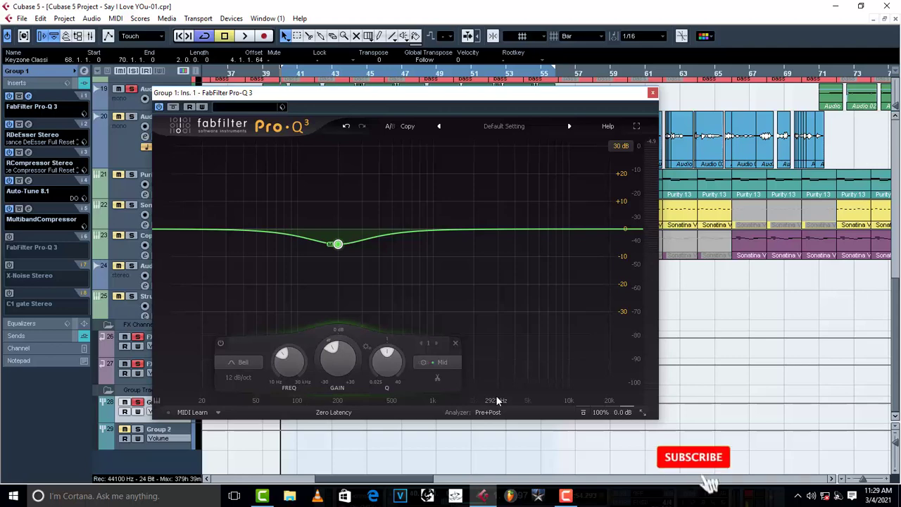
{"action": "mouse_move", "coordinate": [338, 244]}
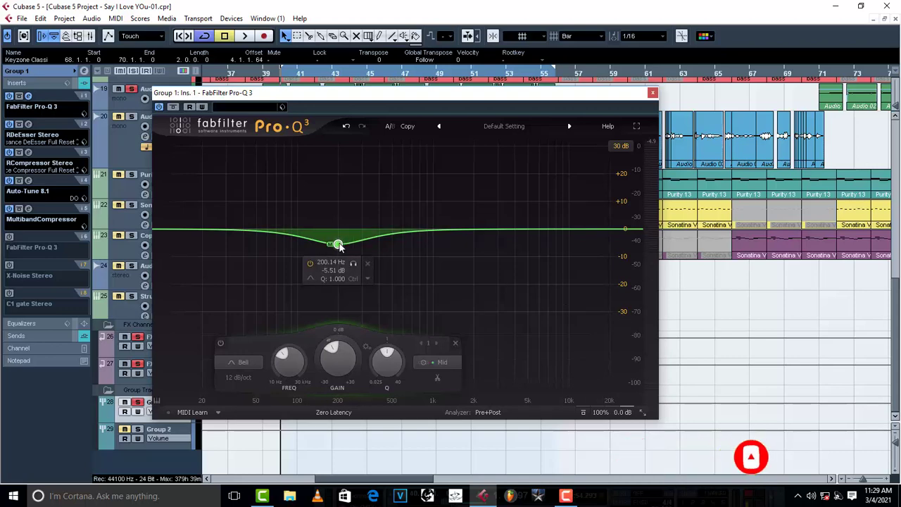
{"action": "key", "text": "space"}
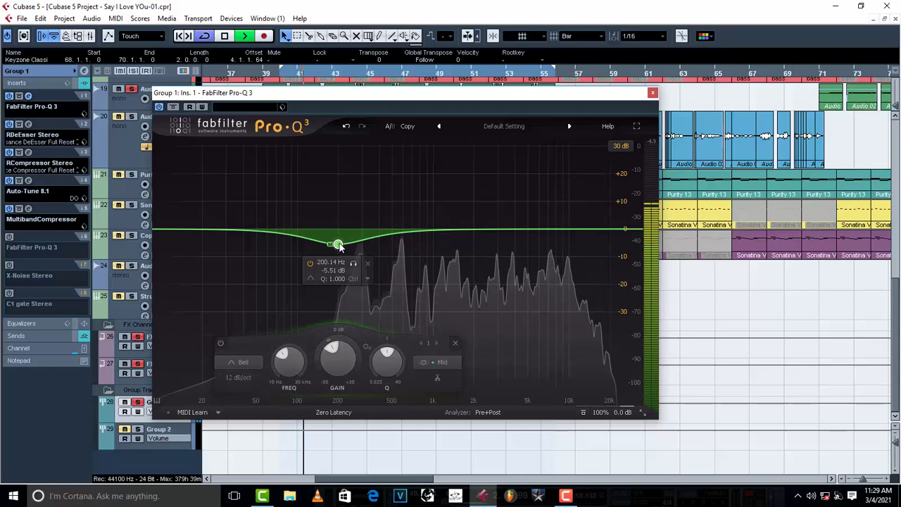
{"action": "key", "text": "space"}
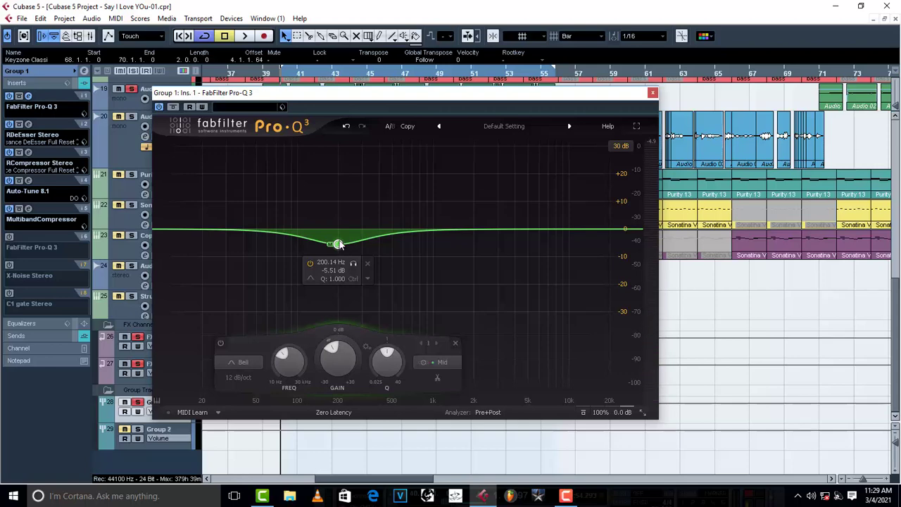
- Boost the Mid band near 210 Hz to about +9.8 dB, reduce it to about +6.5 dB during playback, and keep its placement at Mid
{"action": "left_click_drag", "start_coordinate": [339, 244], "coordinate": [341, 202]}
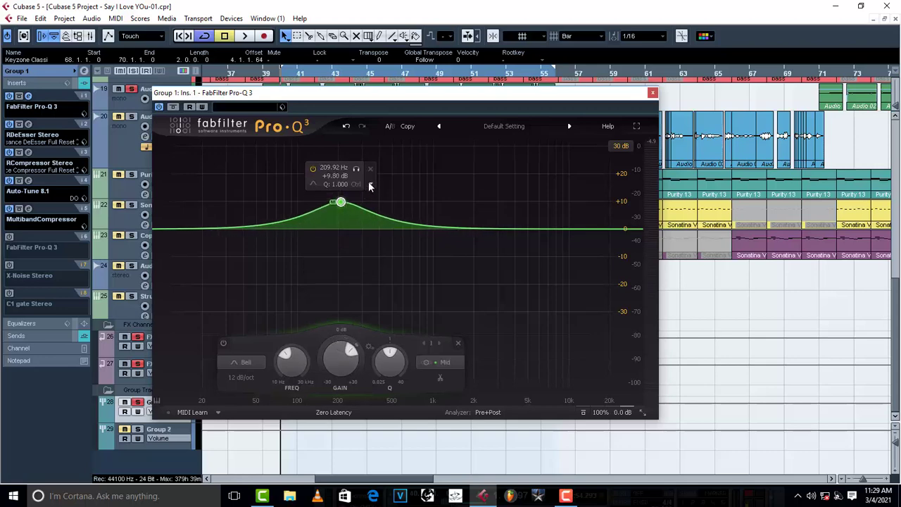
{"action": "left_click", "coordinate": [370, 185]}
{"action": "mouse_move", "coordinate": [425, 265]}
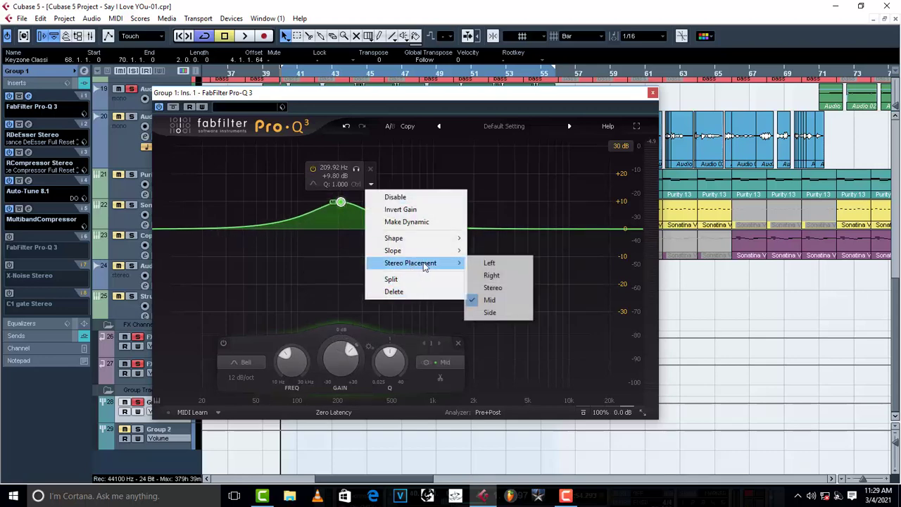
{"action": "left_click", "coordinate": [493, 300]}
{"action": "key", "text": "space"}
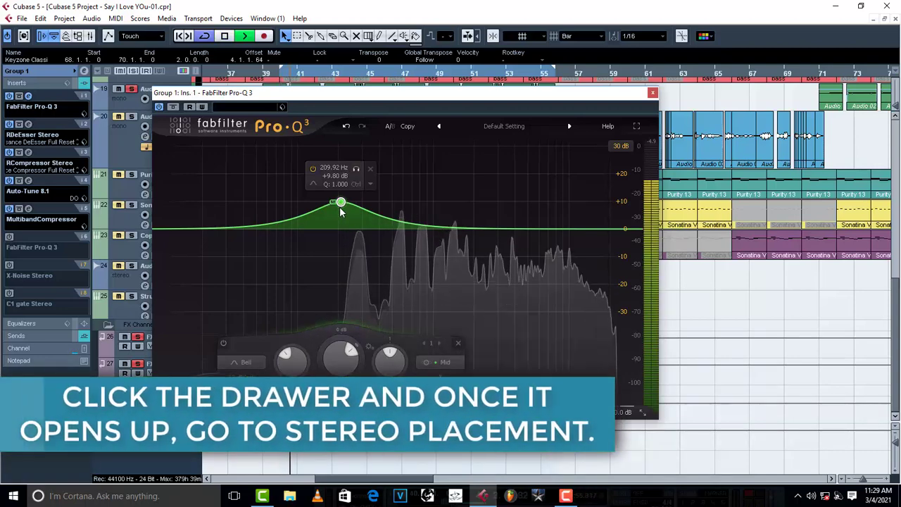
{"action": "left_click_drag", "start_coordinate": [341, 209], "coordinate": [340, 216]}
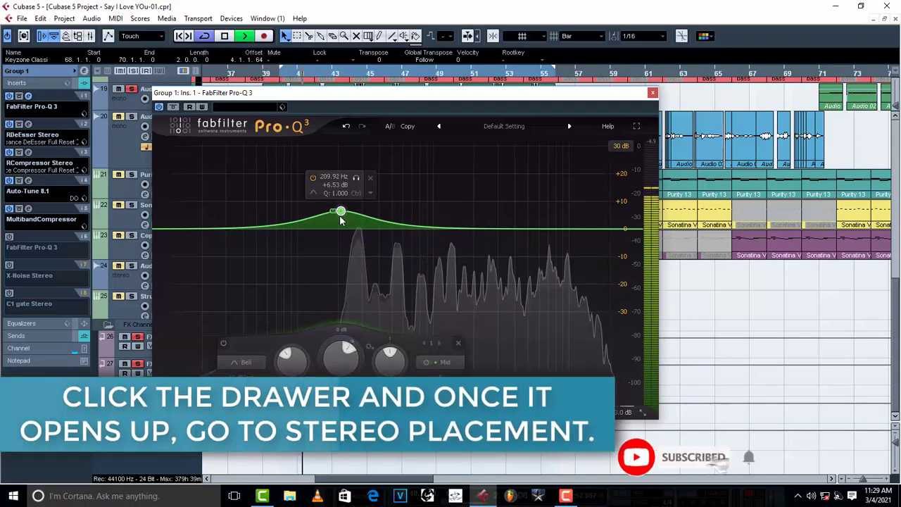
{"action": "key", "text": "space"}
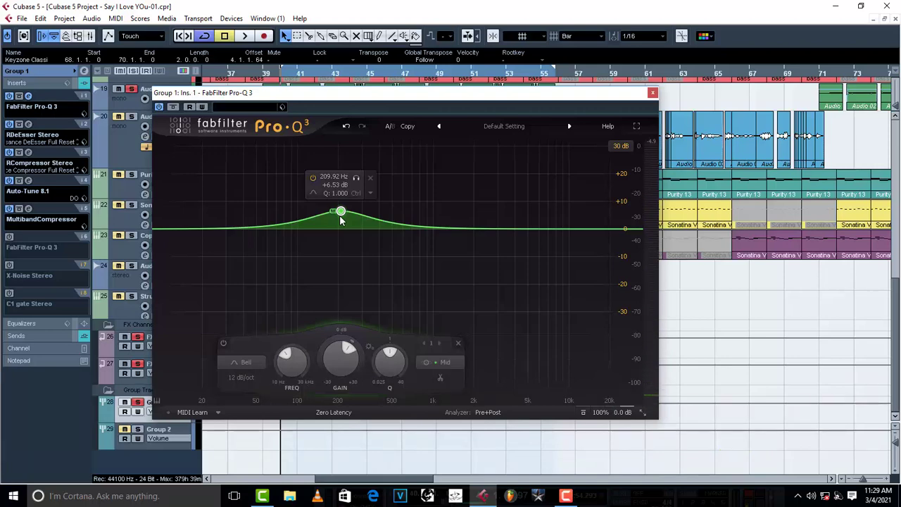
- Lower the Mid band to about -4.5 dB near 208 Hz and play the loop to check the cut
{"action": "left_click_drag", "start_coordinate": [340, 214], "coordinate": [340, 243]}
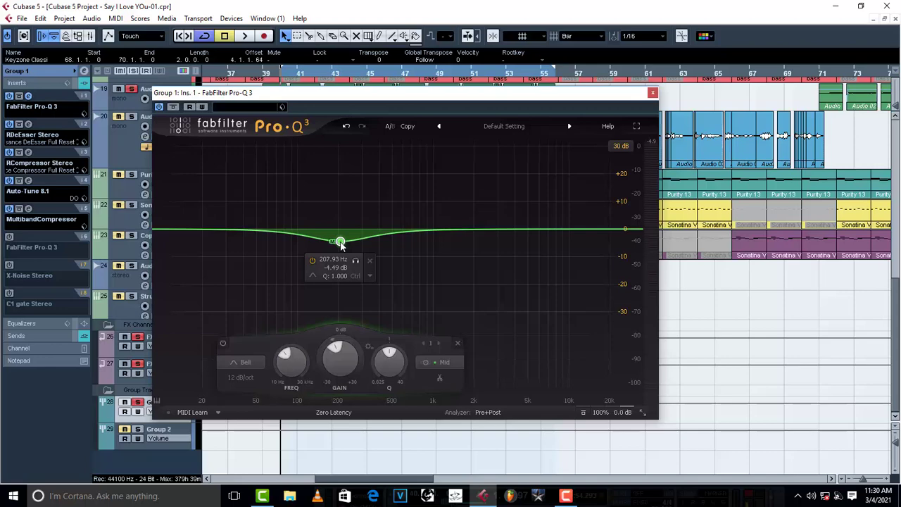
{"action": "key", "text": "space"}
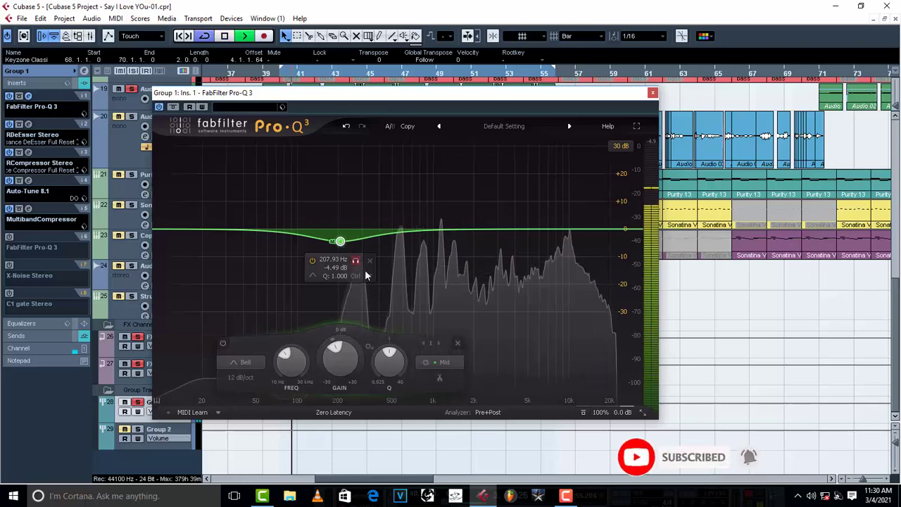
{"action": "key", "text": "space"}
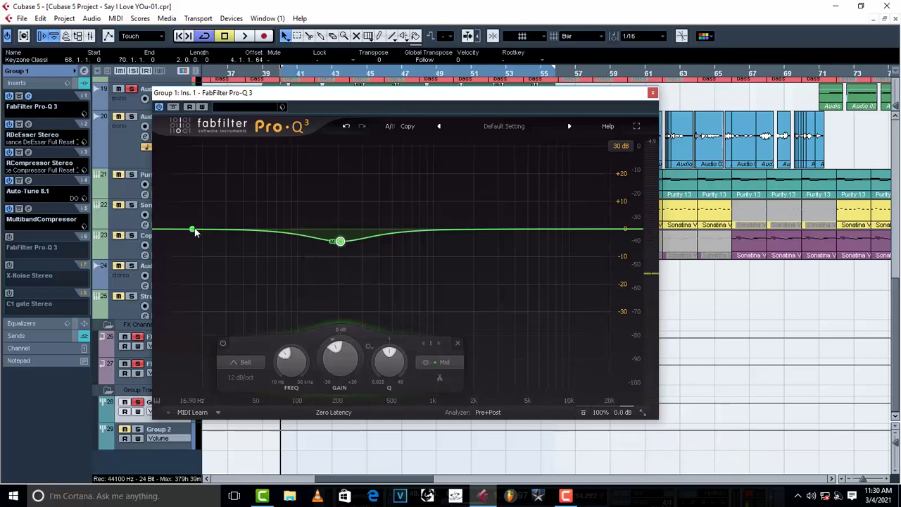
- Add a second bell band with Mid stereo placement and set it to about -4.9 dB near 39 Hz
{"action": "left_click_drag", "start_coordinate": [244, 230], "coordinate": [246, 210]}
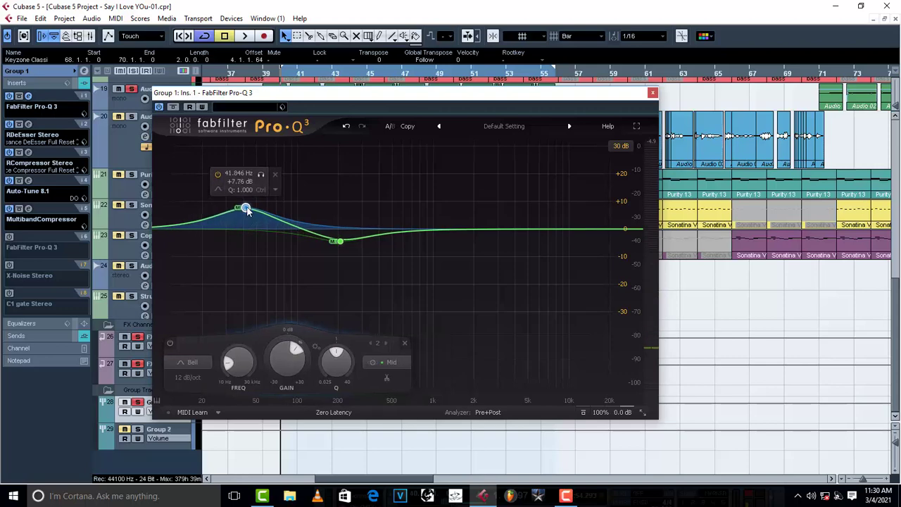
{"action": "left_click", "coordinate": [275, 189]}
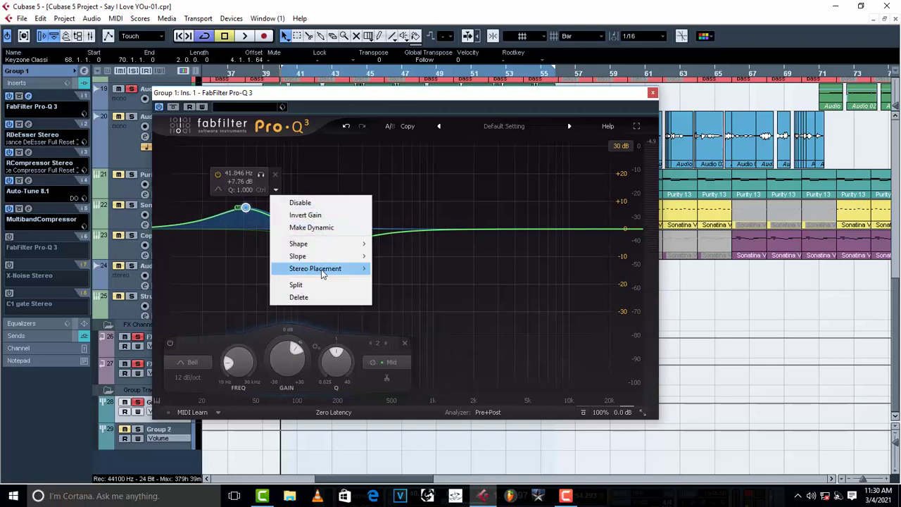
{"action": "mouse_move", "coordinate": [324, 269]}
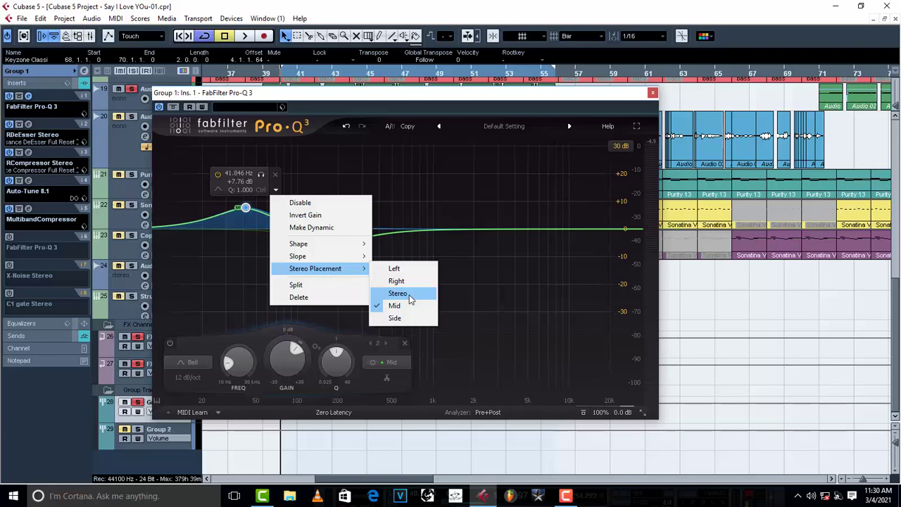
{"action": "left_click", "coordinate": [323, 271]}
{"action": "mouse_move", "coordinate": [355, 275]}
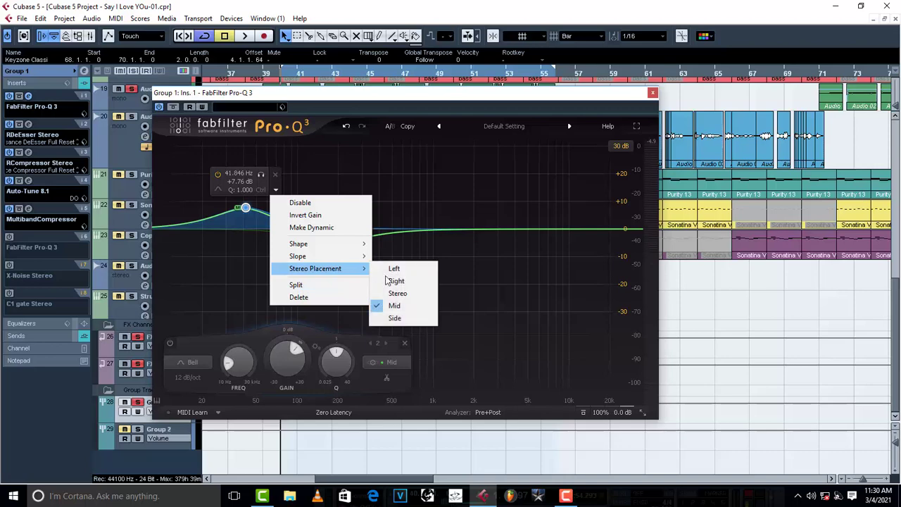
{"action": "left_click", "coordinate": [415, 307]}
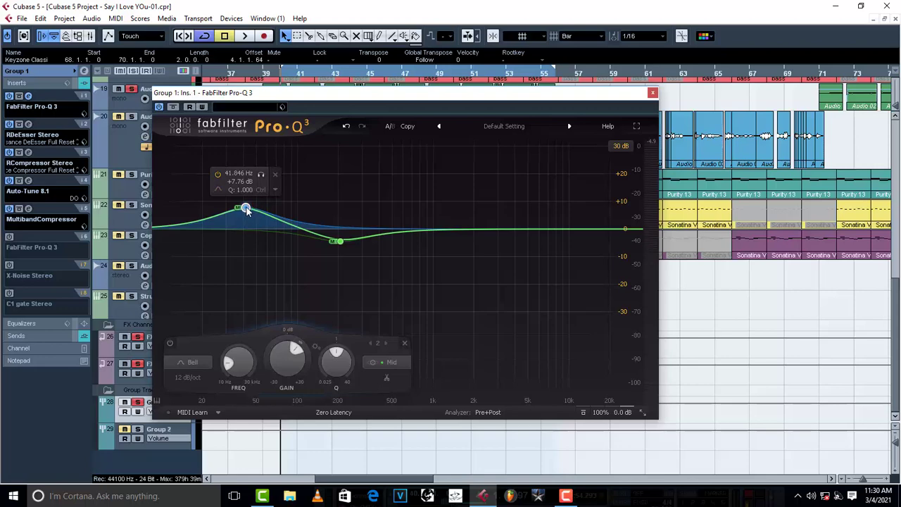
{"action": "left_click_drag", "start_coordinate": [246, 209], "coordinate": [243, 244]}
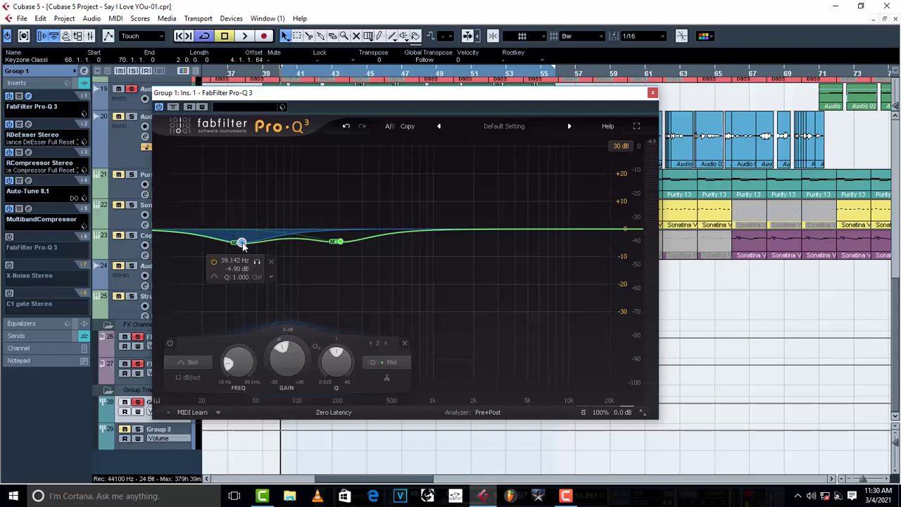
- Add a third band at about 11 Hz and change its shape to Low Cut
{"action": "left_click", "coordinate": [167, 242]}
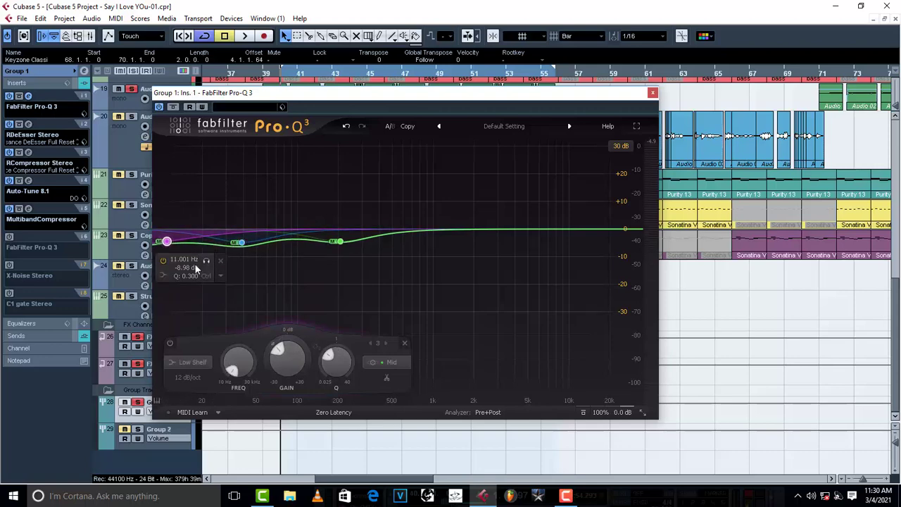
{"action": "left_click", "coordinate": [222, 276]}
{"action": "mouse_move", "coordinate": [276, 355]}
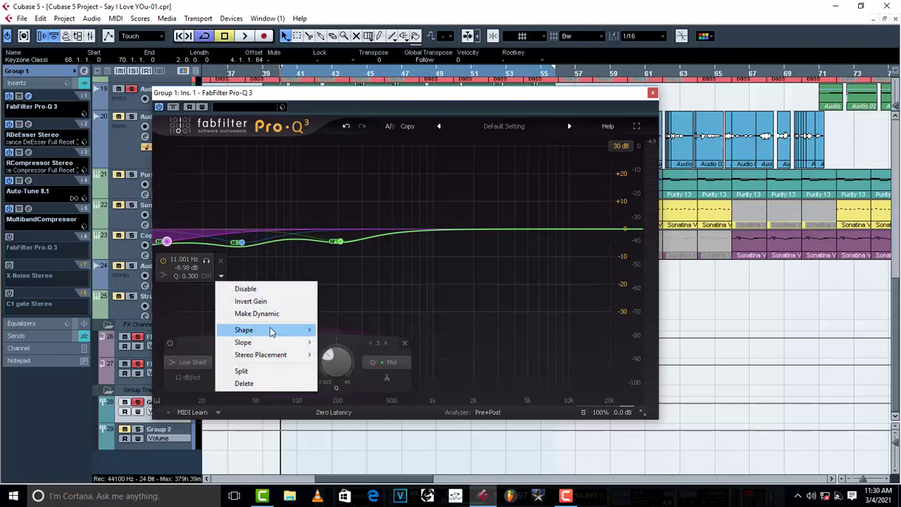
{"action": "mouse_move", "coordinate": [273, 330]}
{"action": "left_click", "coordinate": [350, 355]}
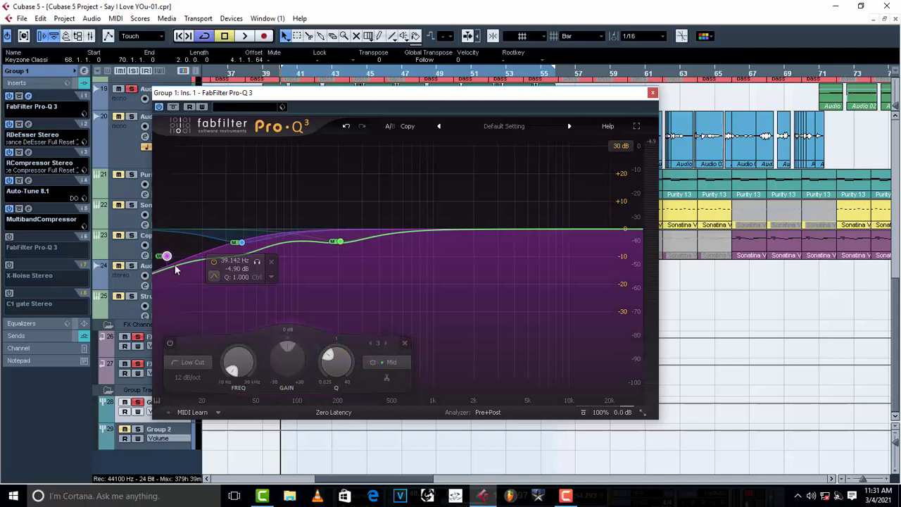
- Set the low cut's slope to 96 dB/oct and move it to about 53 Hz with a Q of about 0.07
{"action": "left_click", "coordinate": [206, 237]}
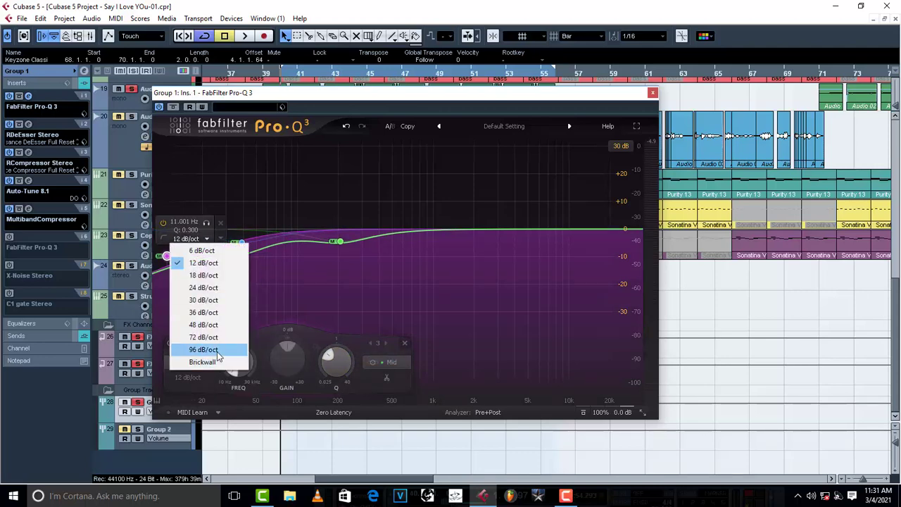
{"action": "left_click", "coordinate": [208, 346]}
{"action": "left_click_drag", "start_coordinate": [192, 273], "coordinate": [260, 287]}
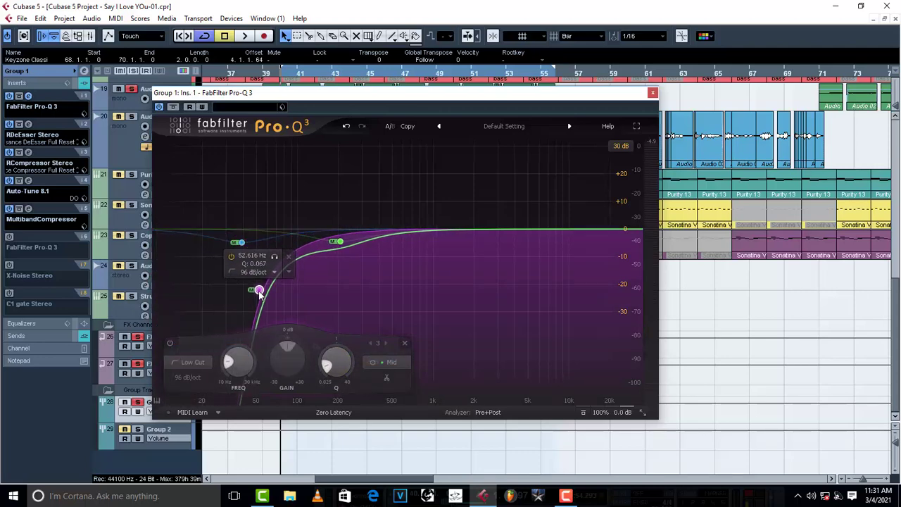
- Move the second Mid bell band up to between 50 and 100 Hz and play the loop to check it
{"action": "left_click_drag", "start_coordinate": [241, 242], "coordinate": [279, 244]}
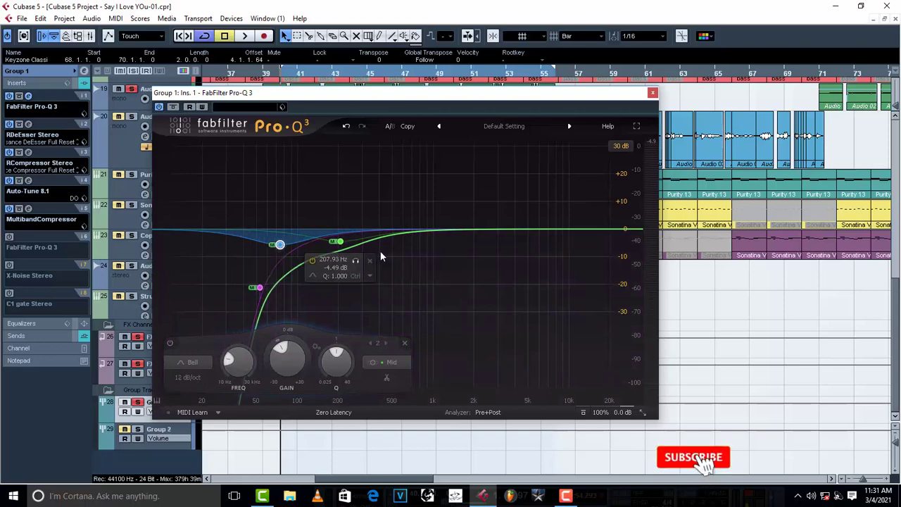
{"action": "key", "text": "space"}
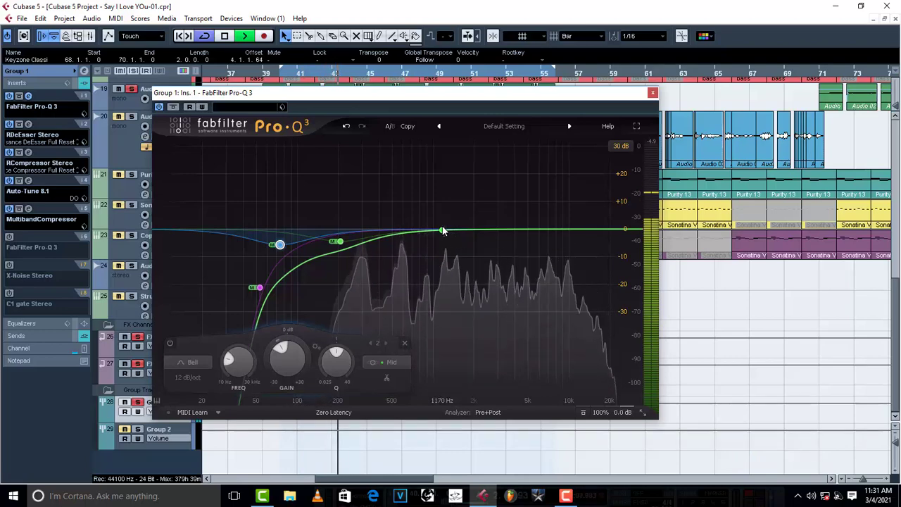
{"action": "key", "text": "space"}
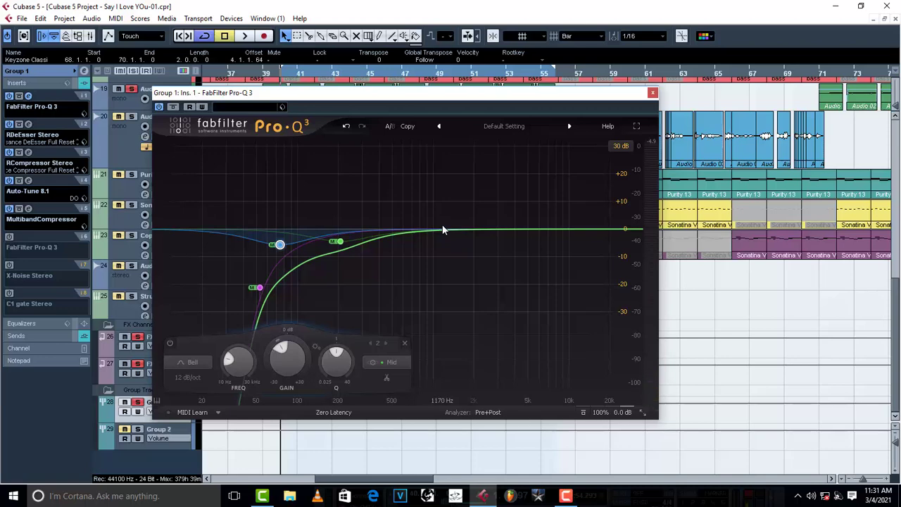
- Add a high shelf boost of about +29.6 dB near 18.6 kHz and play the loop to hear it
{"action": "left_click_drag", "start_coordinate": [618, 232], "coordinate": [607, 171]}
{"action": "key", "text": "space"}
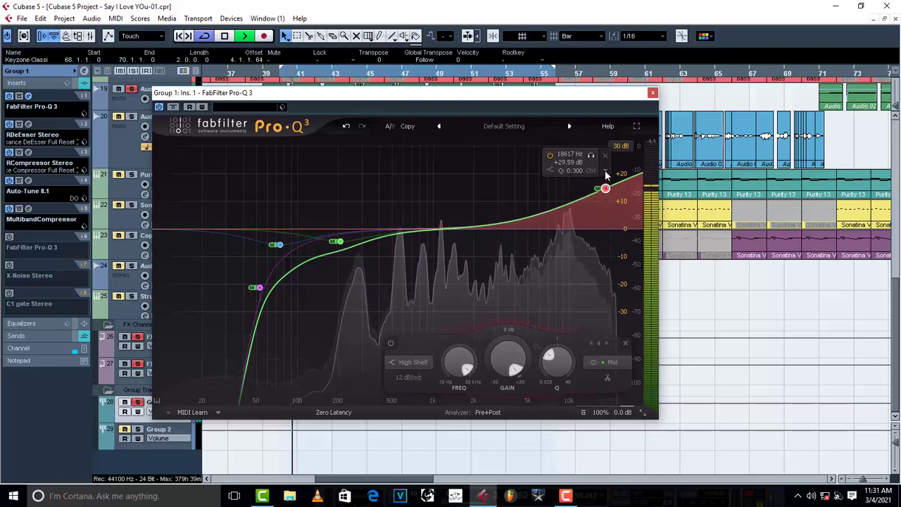
{"action": "key", "text": "space"}
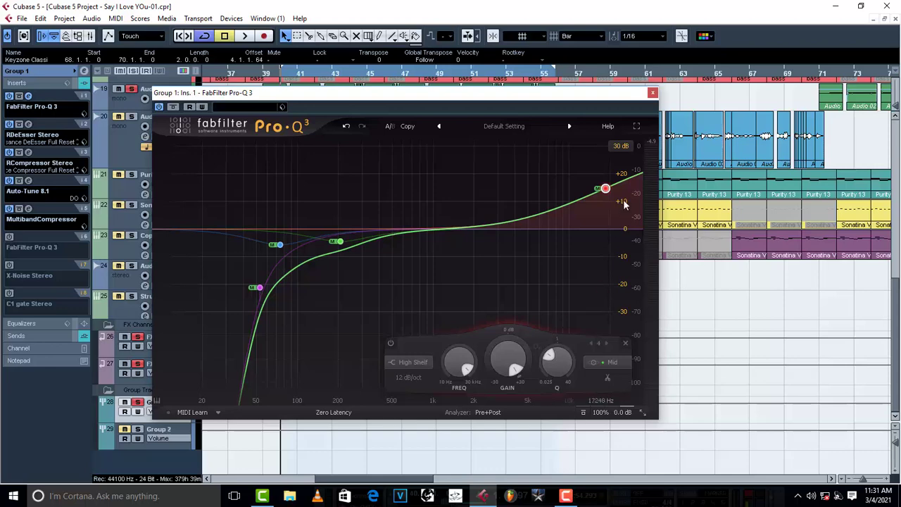
- Set the high shelf's stereo placement to Side and play the loop to hear the change
{"action": "right_click", "coordinate": [606, 172]}
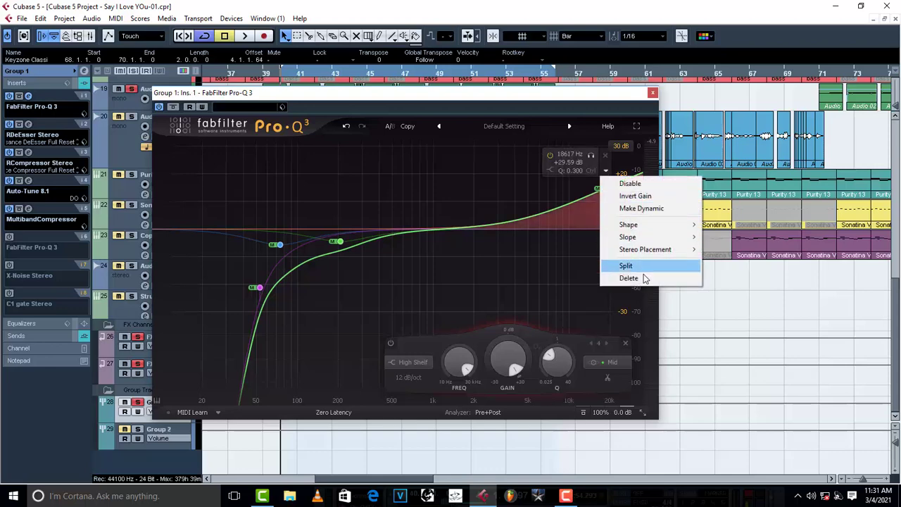
{"action": "mouse_move", "coordinate": [648, 253]}
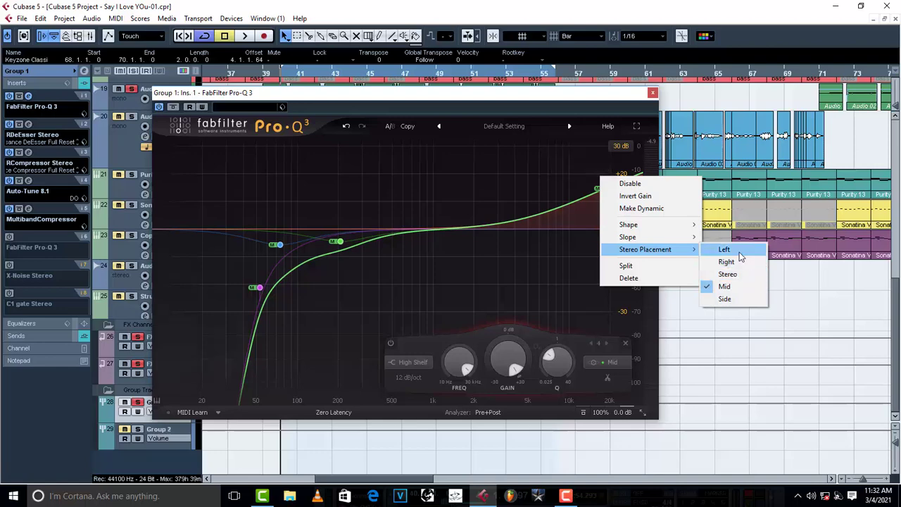
{"action": "left_click", "coordinate": [732, 300]}
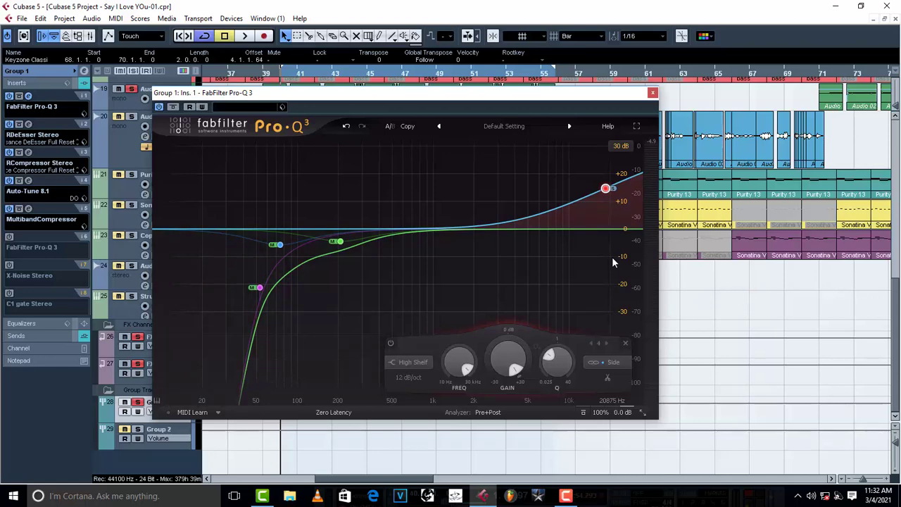
{"action": "key", "text": "space"}
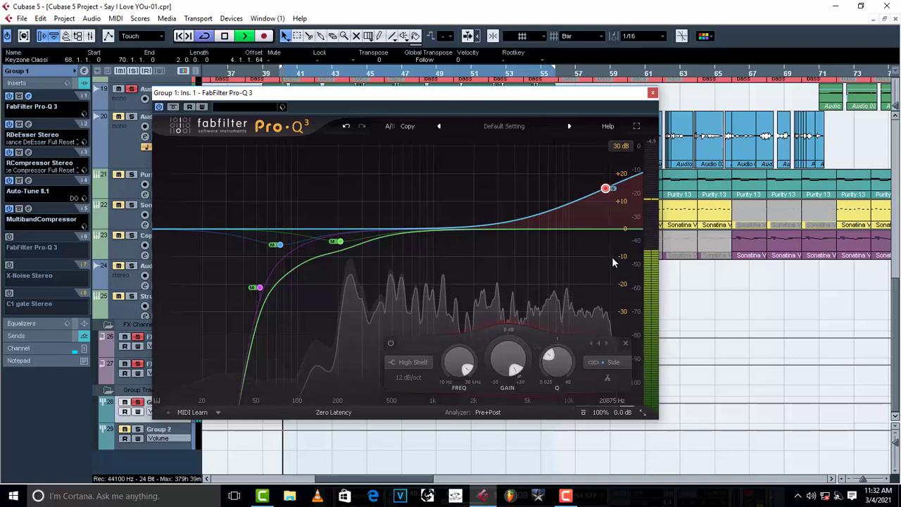
{"action": "mouse_move", "coordinate": [616, 209]}
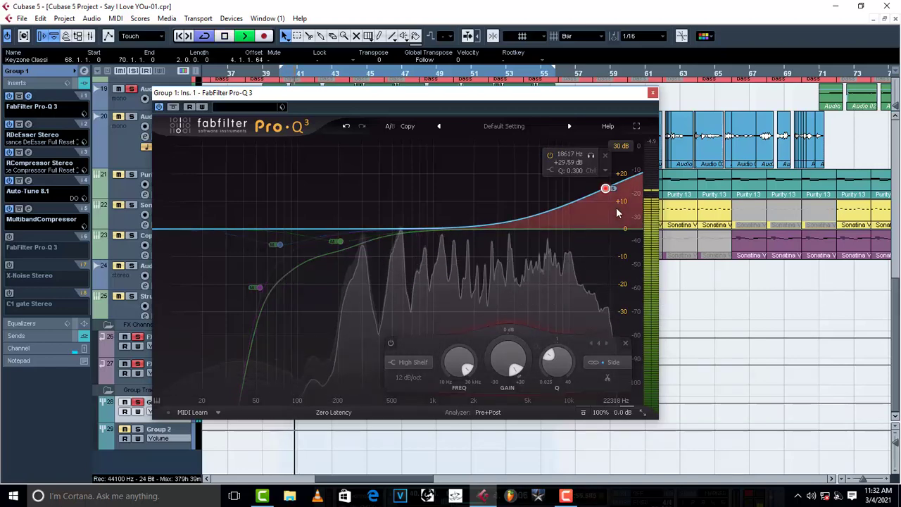
{"action": "key", "text": "space"}
- Switch the high shelf's stereo placement to Stereo and play the loop for comparison
{"action": "left_click", "coordinate": [606, 173]}
{"action": "mouse_move", "coordinate": [676, 249]}
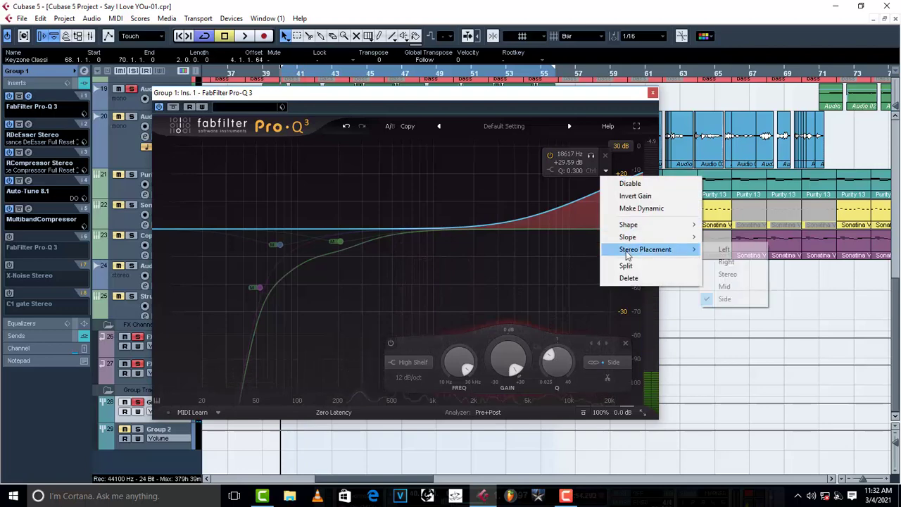
{"action": "left_click", "coordinate": [738, 277]}
{"action": "key", "text": "space"}
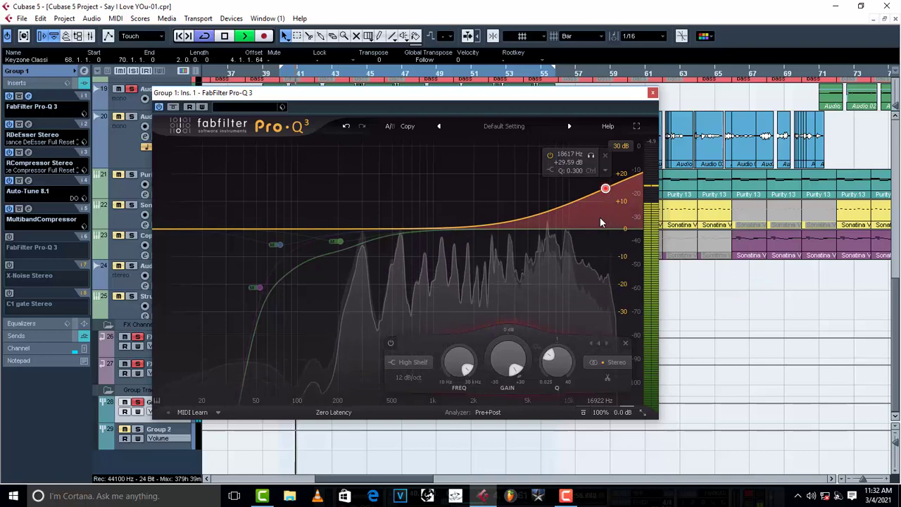
{"action": "key", "text": "space"}
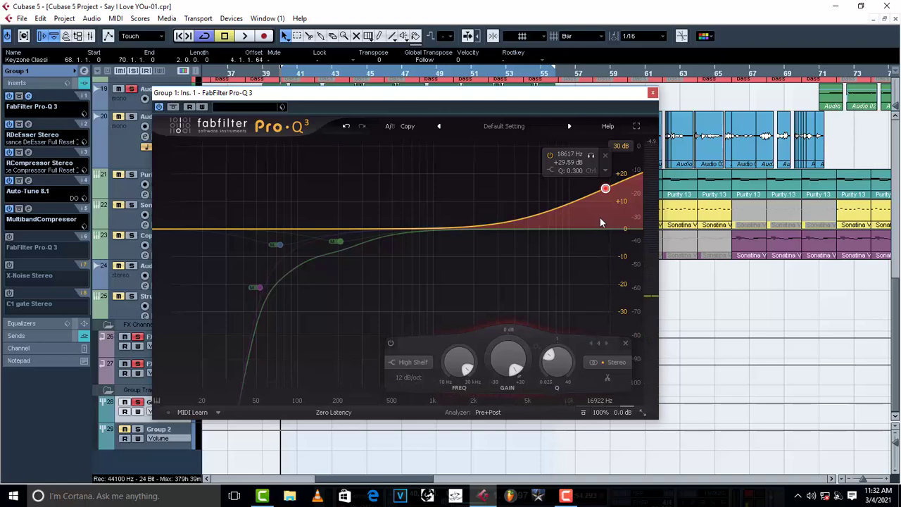
- Return the high shelf's stereo placement to Side and review the available placement options
{"action": "right_click", "coordinate": [605, 180]}
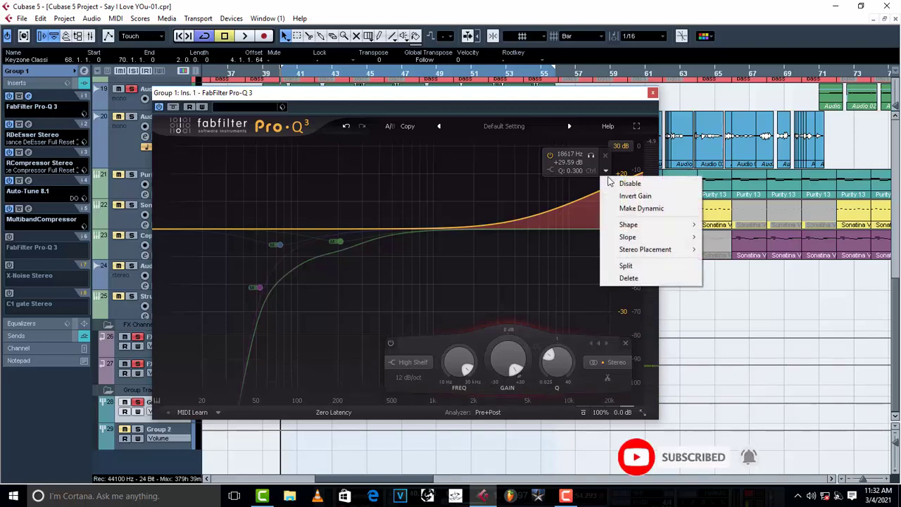
{"action": "mouse_move", "coordinate": [631, 257]}
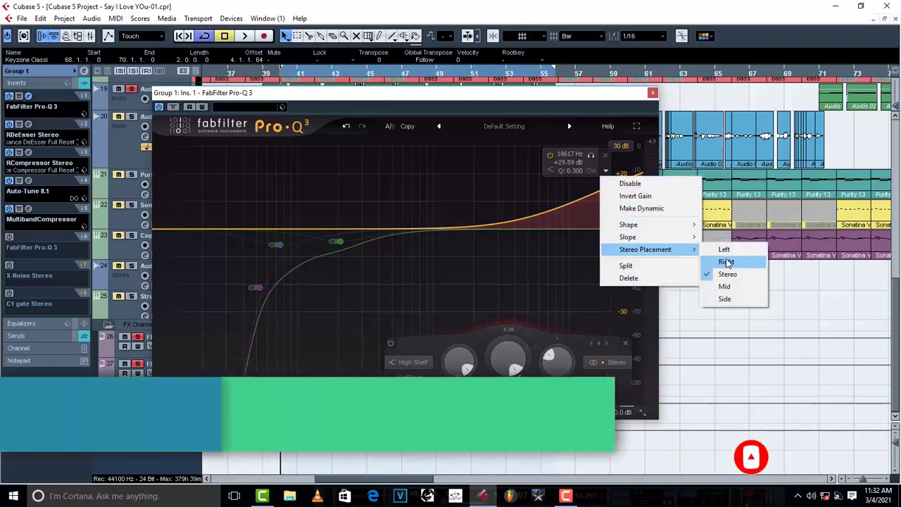
{"action": "left_click", "coordinate": [732, 298]}
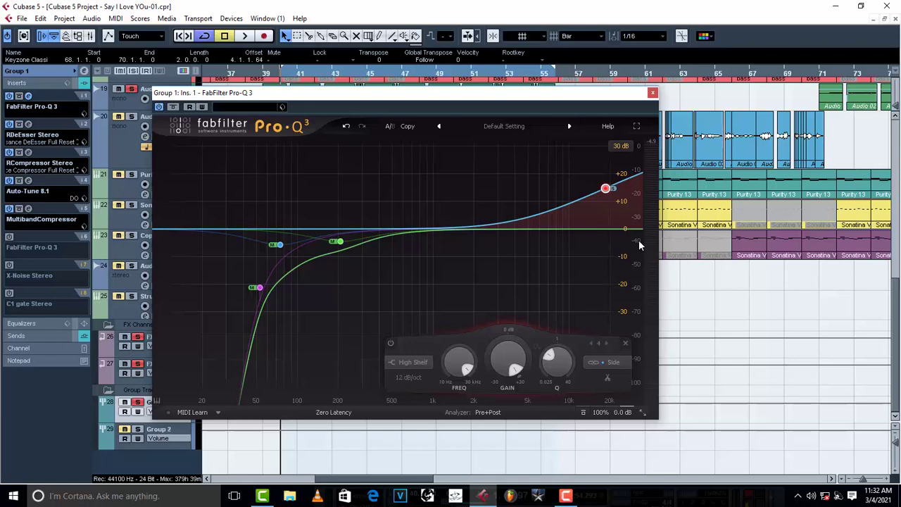
{"action": "mouse_move", "coordinate": [613, 188]}
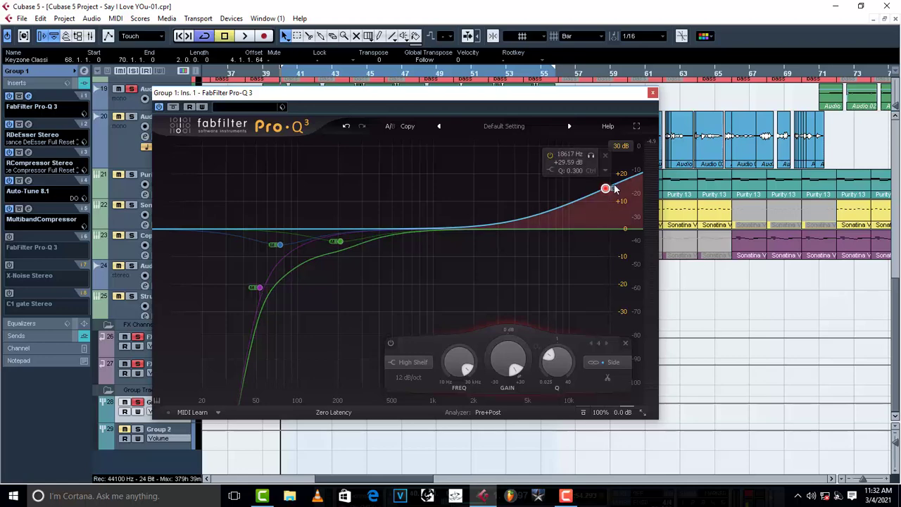
{"action": "right_click", "coordinate": [608, 188]}
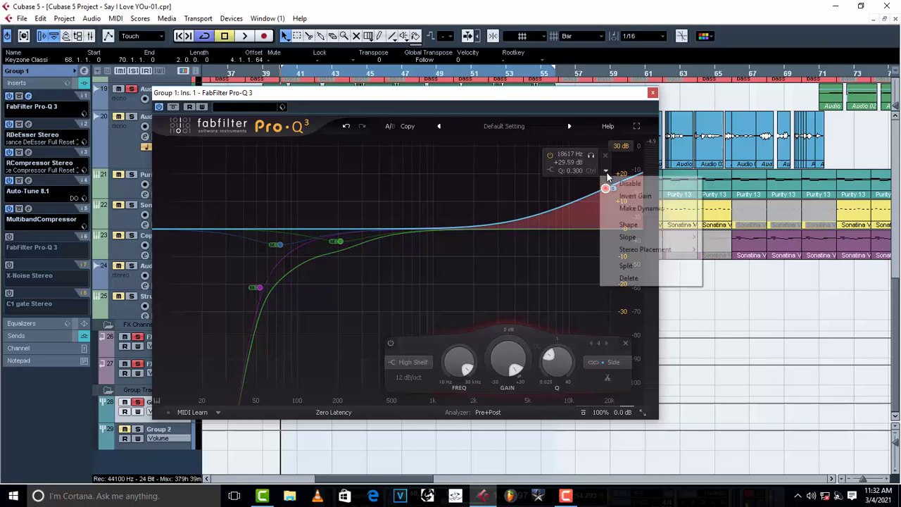
{"action": "mouse_move", "coordinate": [647, 250]}
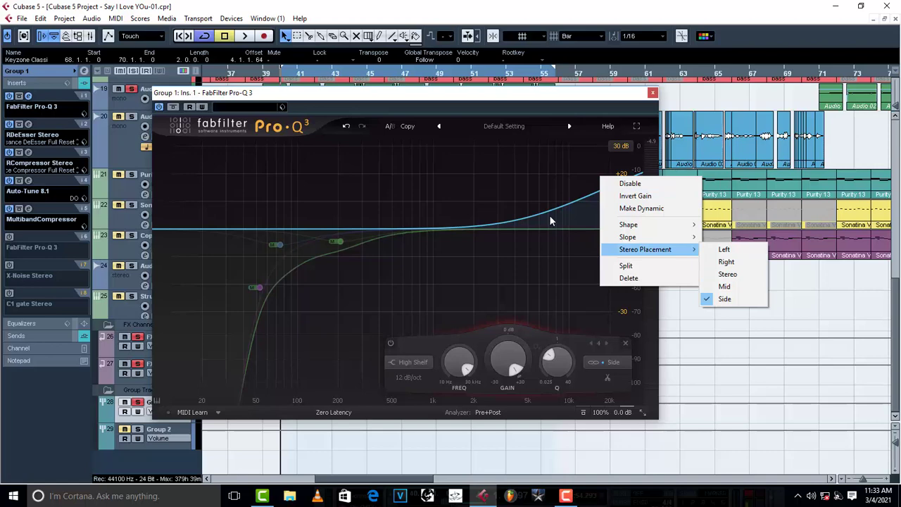
{"action": "left_click", "coordinate": [565, 103]}
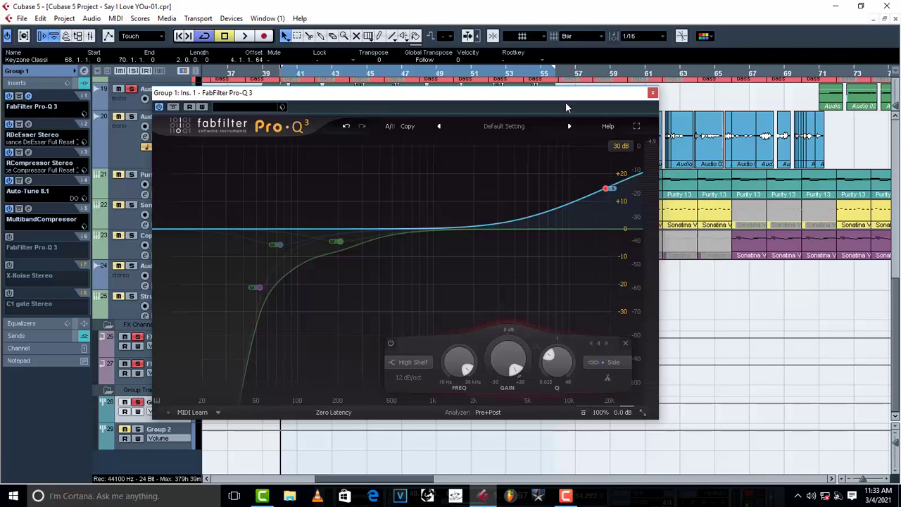
{"action": "mouse_move", "coordinate": [610, 188]}
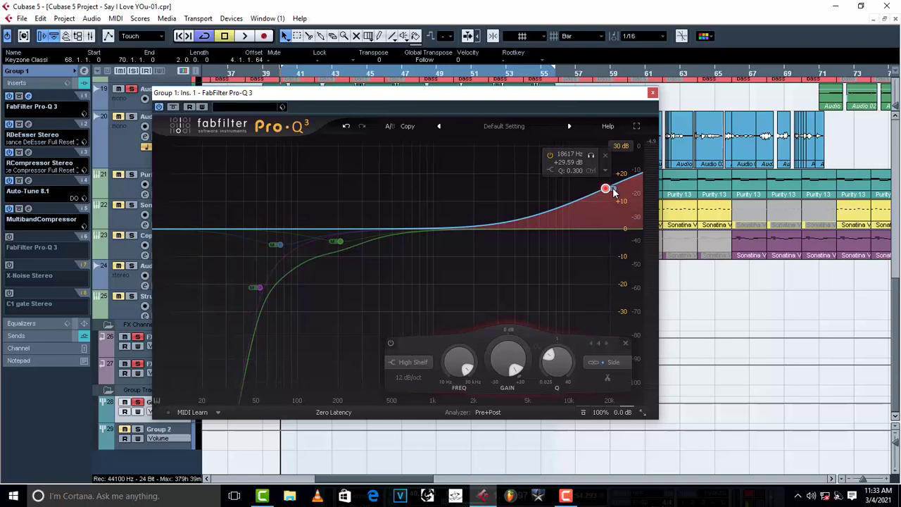
- Add a bell band of about +7.8 dB near 4449 Hz and set its stereo placement to Left
{"action": "double_click", "coordinate": [516, 213]}
{"action": "left_click_drag", "start_coordinate": [513, 205], "coordinate": [522, 202]}
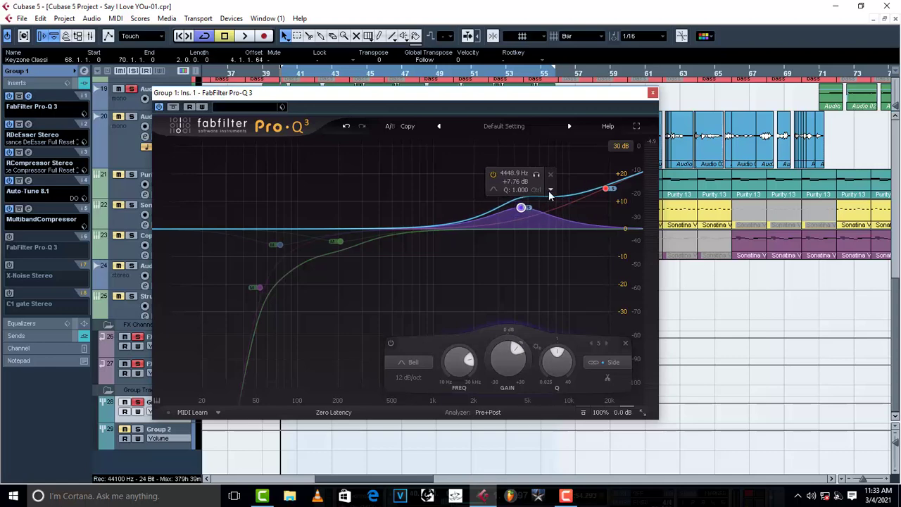
{"action": "left_click", "coordinate": [550, 189]}
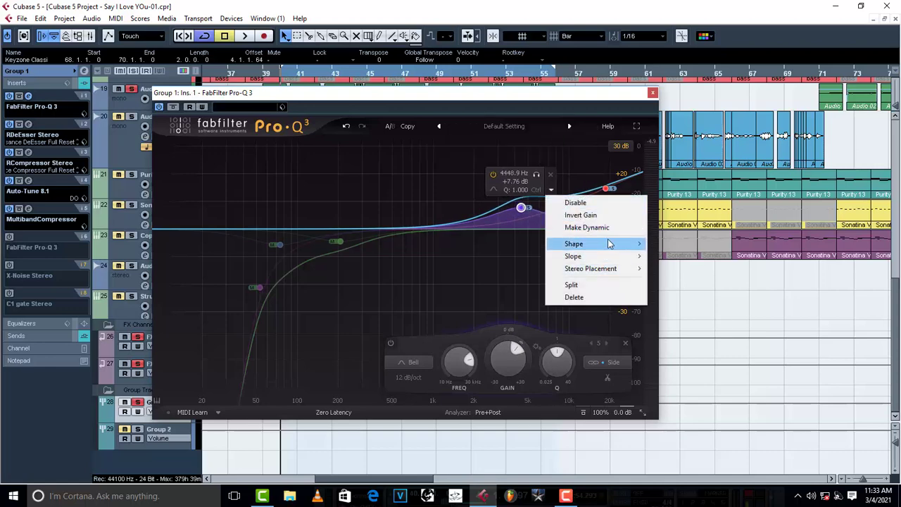
{"action": "mouse_move", "coordinate": [609, 244]}
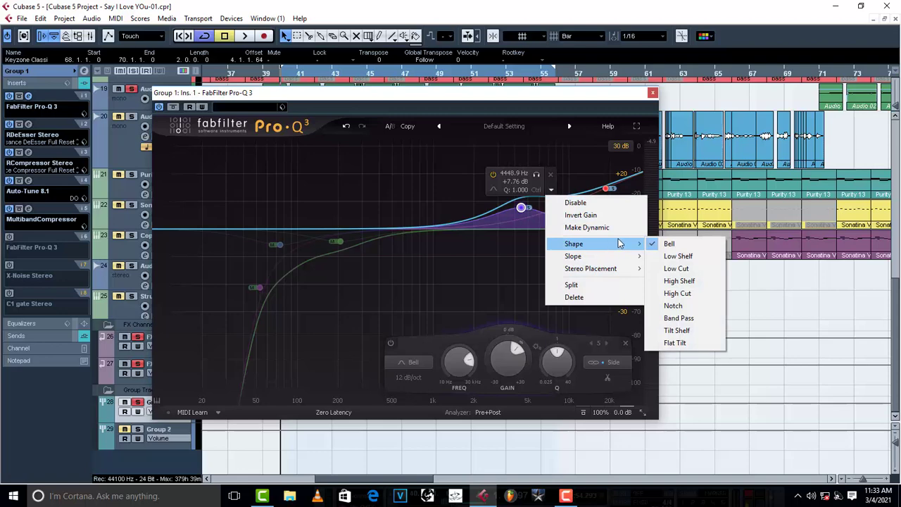
{"action": "mouse_move", "coordinate": [600, 269]}
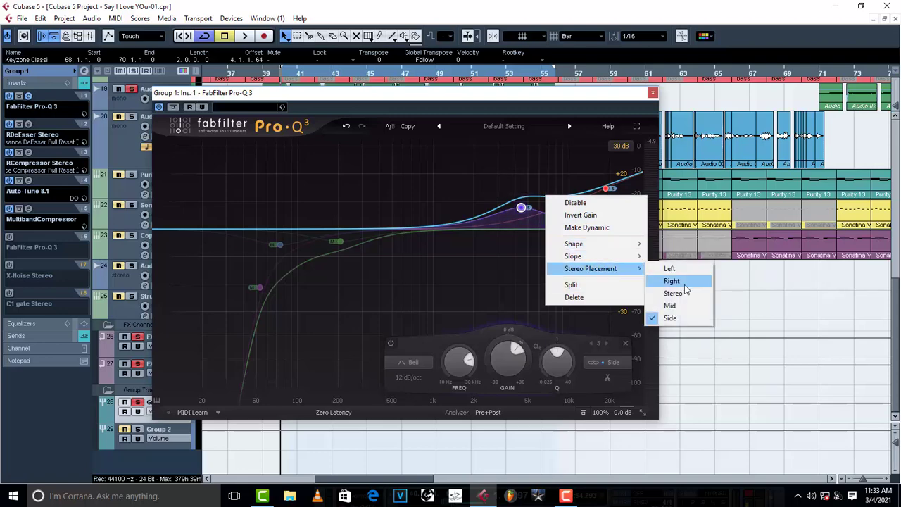
{"action": "left_click", "coordinate": [671, 269]}
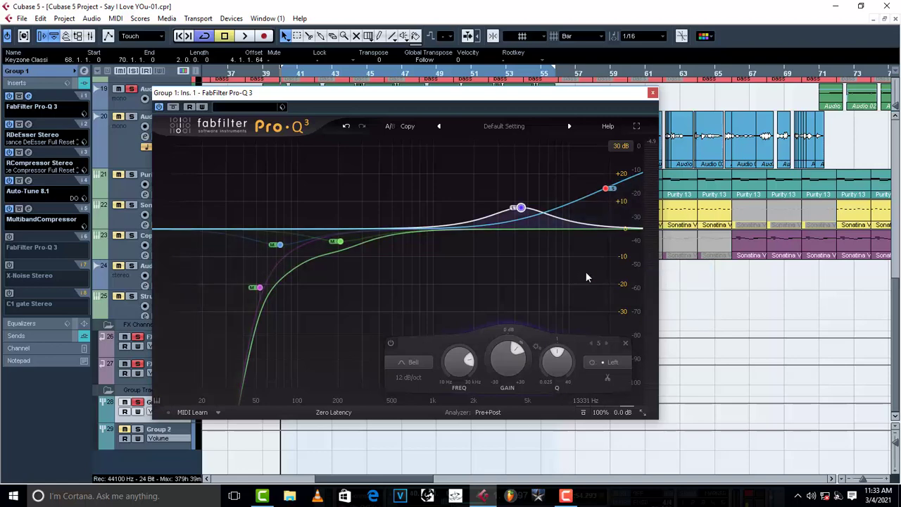
- Play the loop and adjust the Left bell band to about +7.6 dB near 4622 Hz
{"action": "key", "text": "space"}
{"action": "mouse_move", "coordinate": [520, 209]}
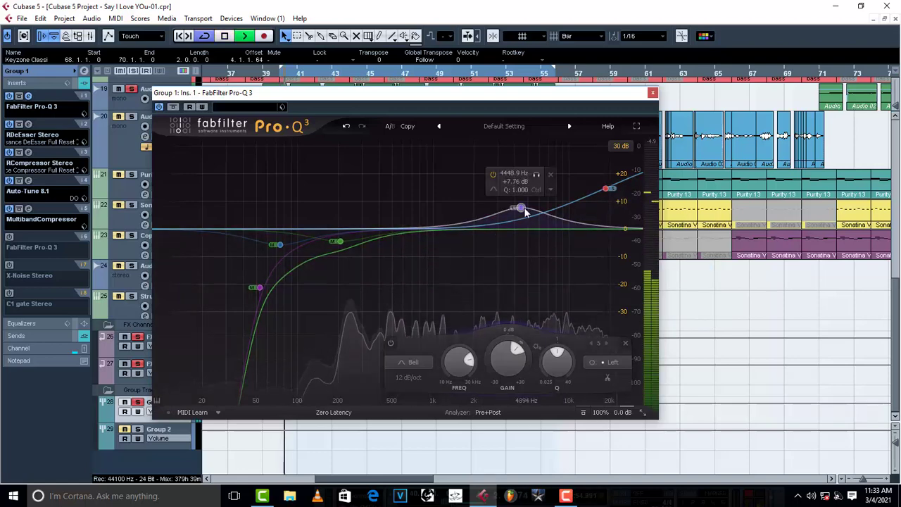
{"action": "left_click_drag", "start_coordinate": [525, 208], "coordinate": [523, 207]}
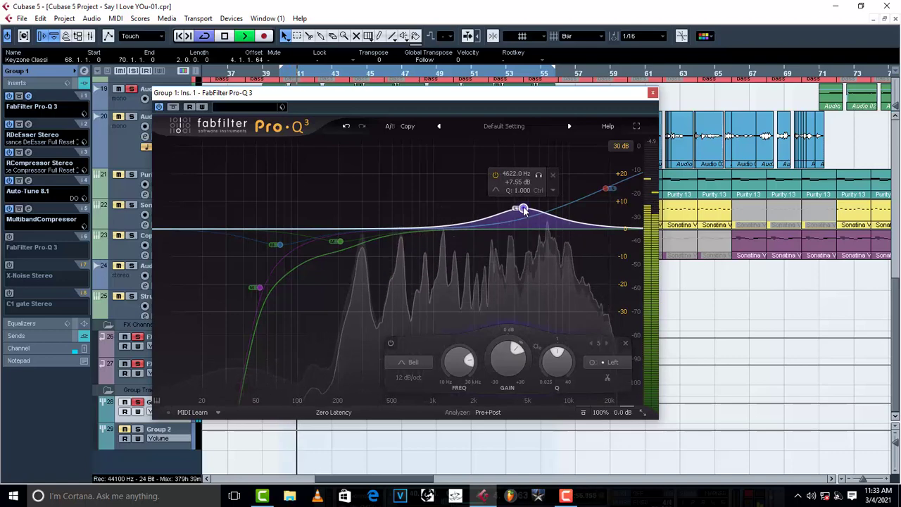
{"action": "key", "text": "space"}
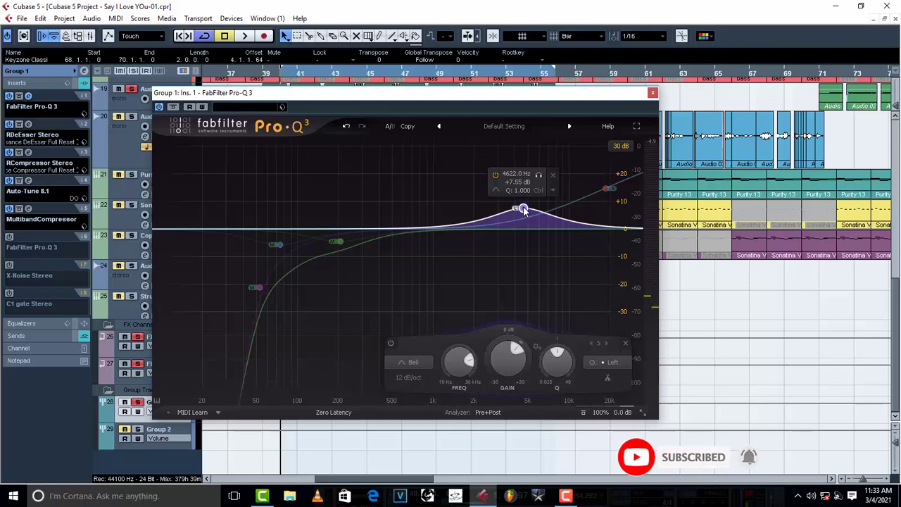
{"action": "key", "text": "space"}
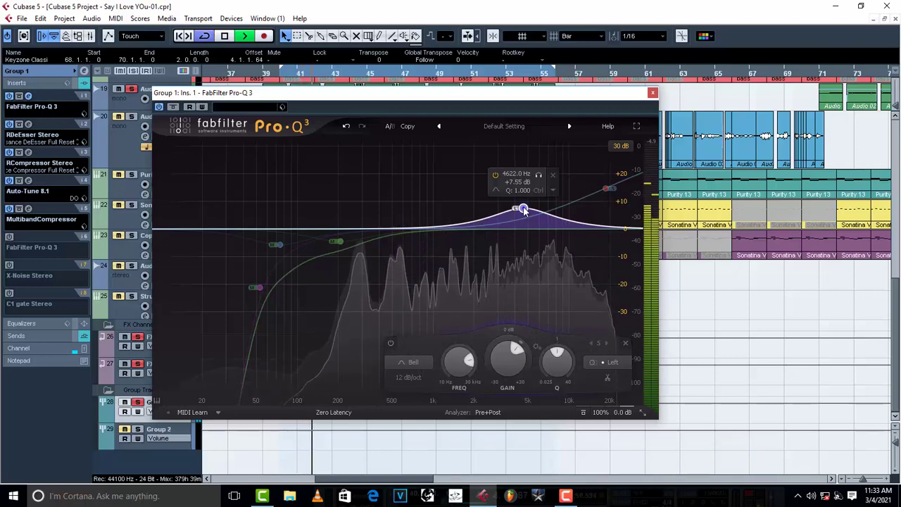
{"action": "key", "text": "space"}
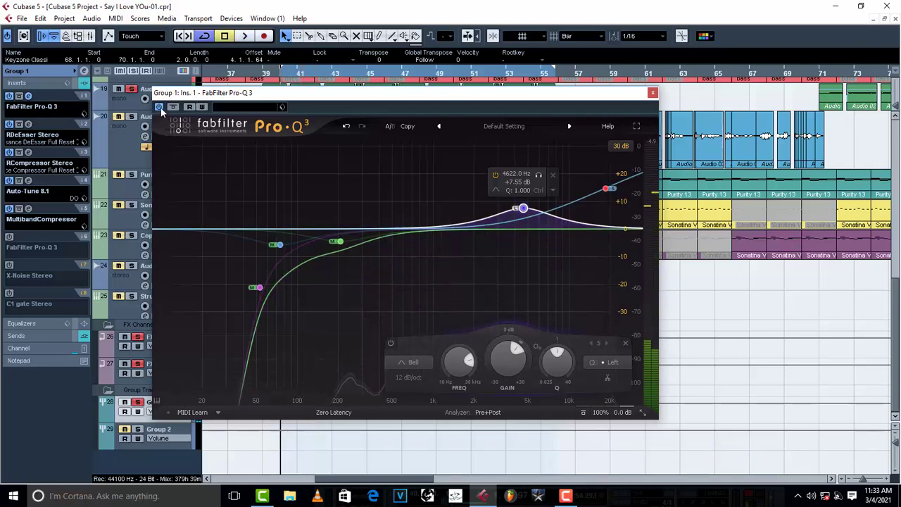
- Bypass the equalizer, play the loop without it for comparison, and switch it back on
{"action": "left_click", "coordinate": [160, 107]}
{"action": "key", "text": "space"}
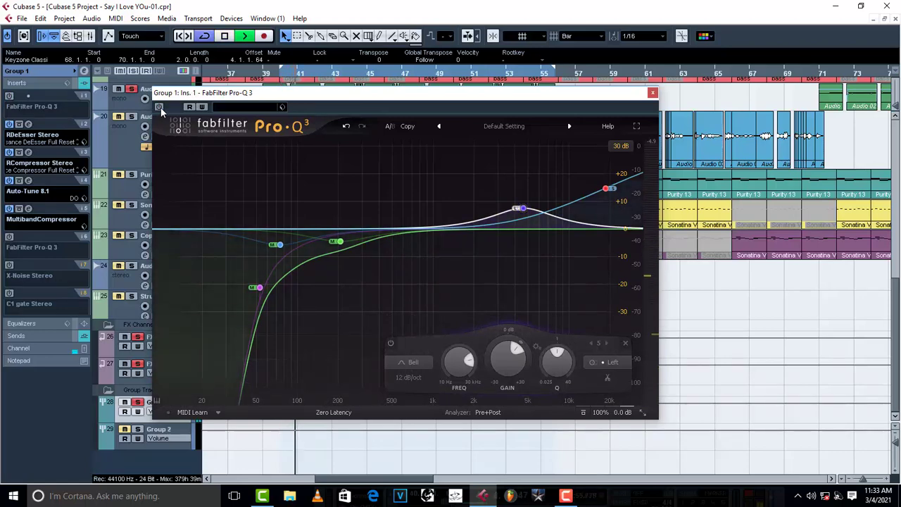
{"action": "key", "text": "space"}
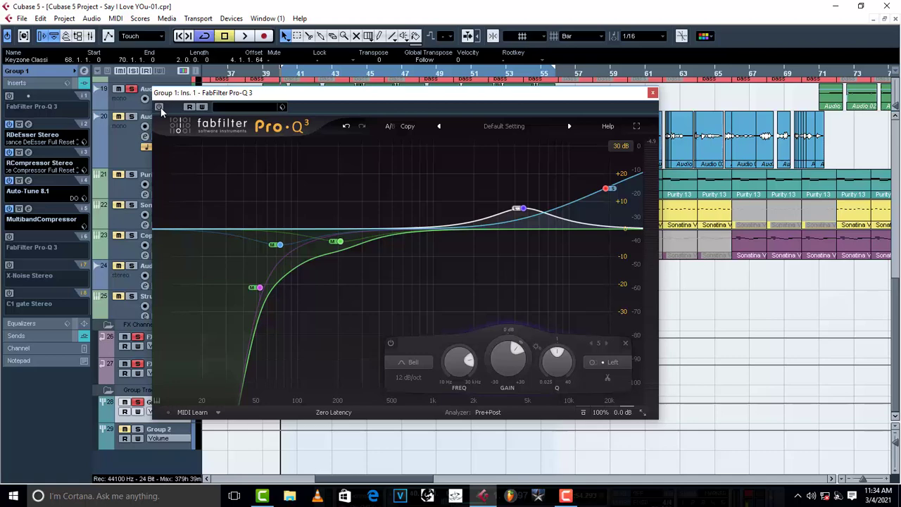
{"action": "key", "text": "space"}
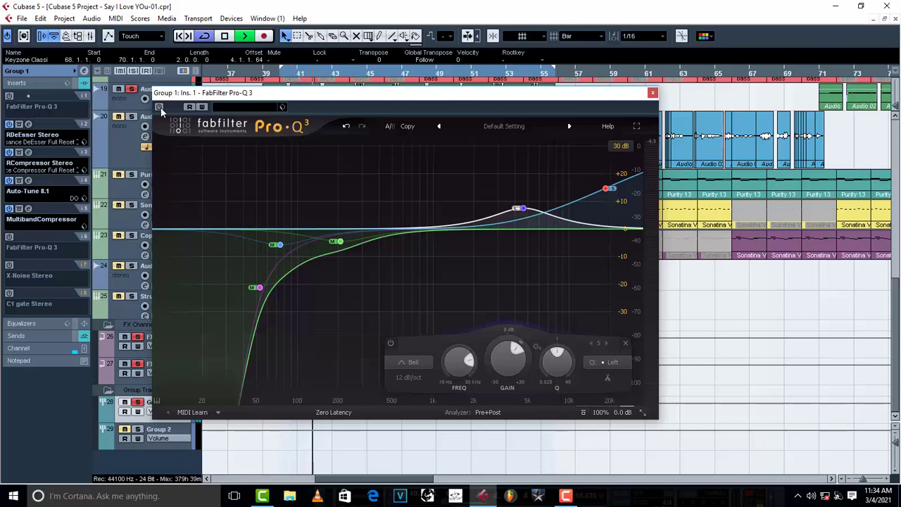
{"action": "key", "text": "space"}
{"action": "left_click", "coordinate": [160, 107]}
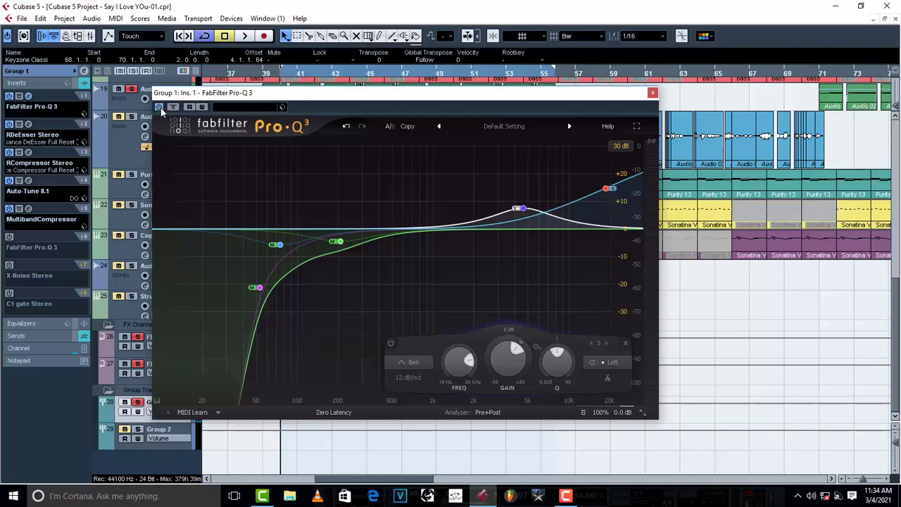
- Play the loop and switch the Left bell band off and on again to compare its effect
{"action": "key", "text": "space"}
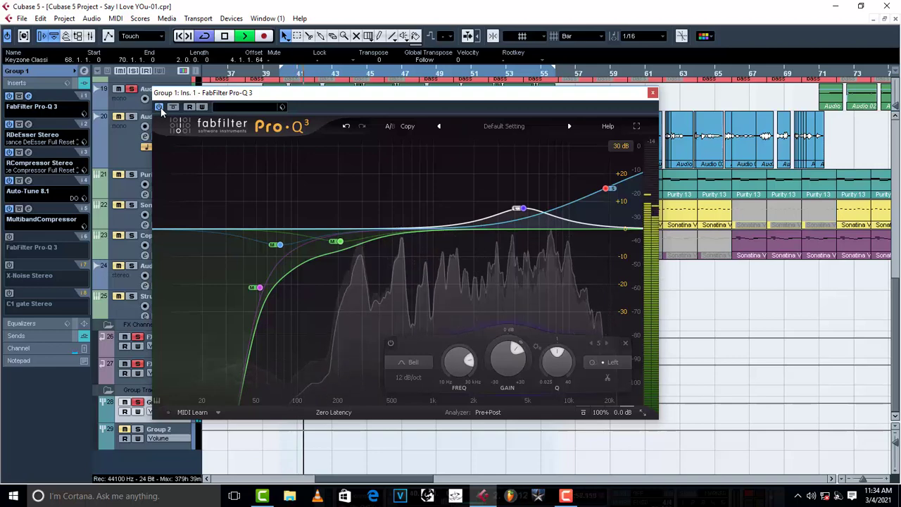
{"action": "mouse_move", "coordinate": [522, 211]}
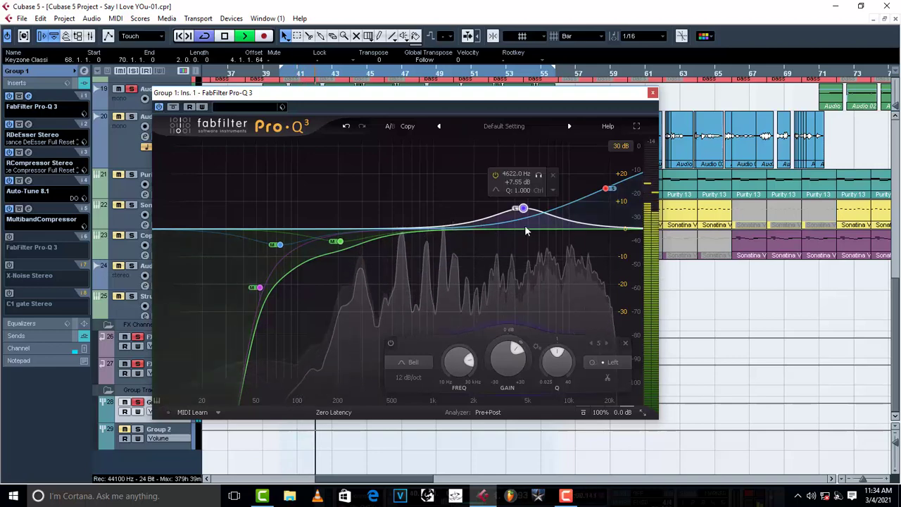
{"action": "left_click", "coordinate": [496, 174]}
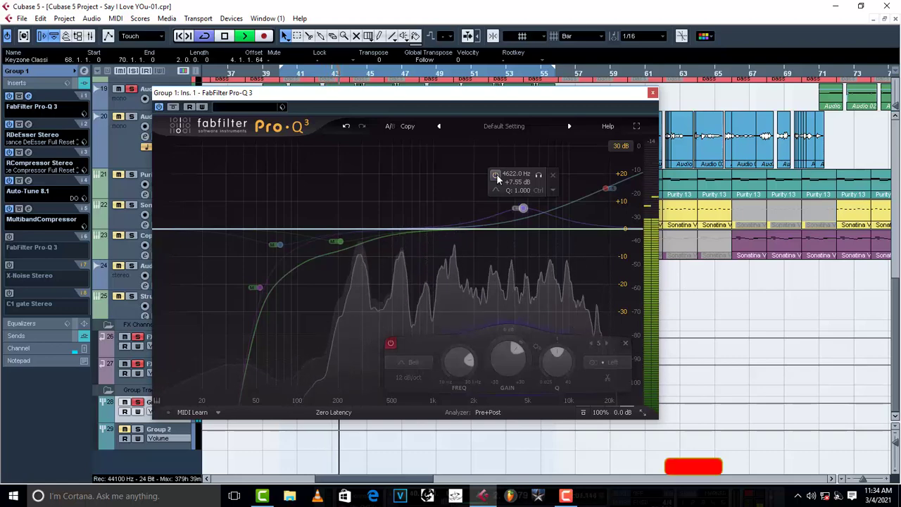
{"action": "left_click", "coordinate": [496, 174]}
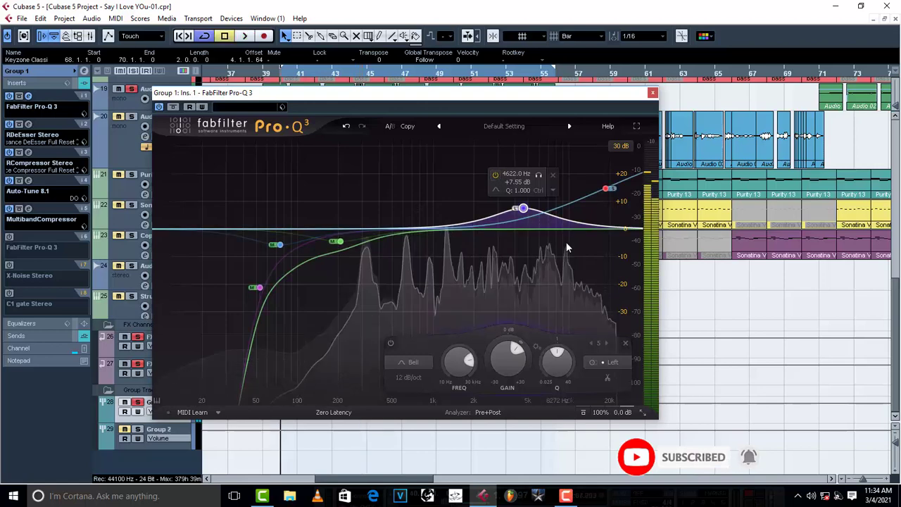
{"action": "key", "text": "space"}
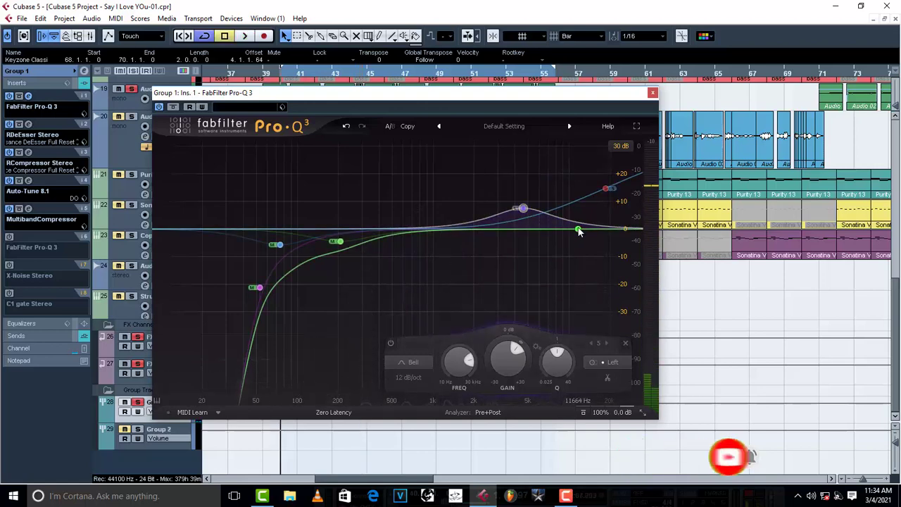
- Add a bell band with Right stereo placement and adjust it during playback to about +8.2 dB near 7887 Hz
{"action": "mouse_move", "coordinate": [578, 230]}
{"action": "left_mouse_down"}
{"action": "mouse_move", "coordinate": [566, 202]}
{"action": "mouse_move", "coordinate": [569, 223]}
{"action": "left_mouse_up"}
{"action": "left_click", "coordinate": [596, 191]}
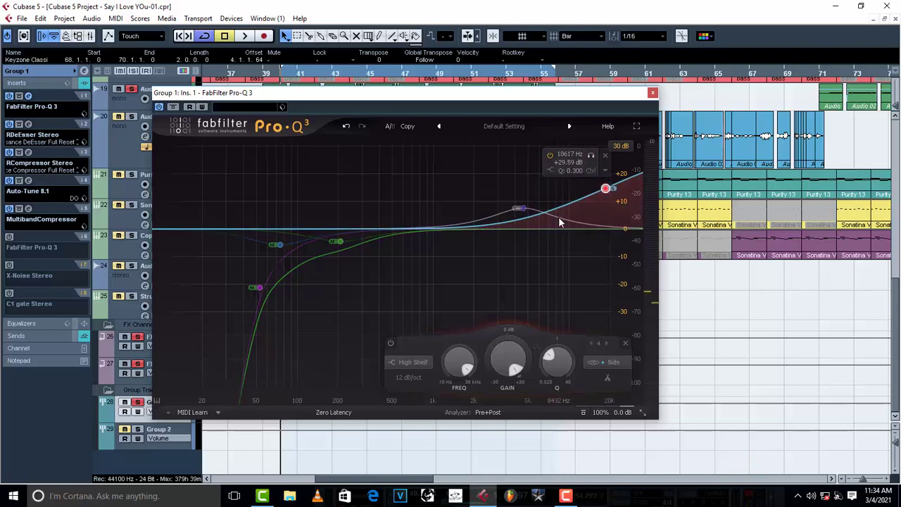
{"action": "left_click", "coordinate": [549, 215]}
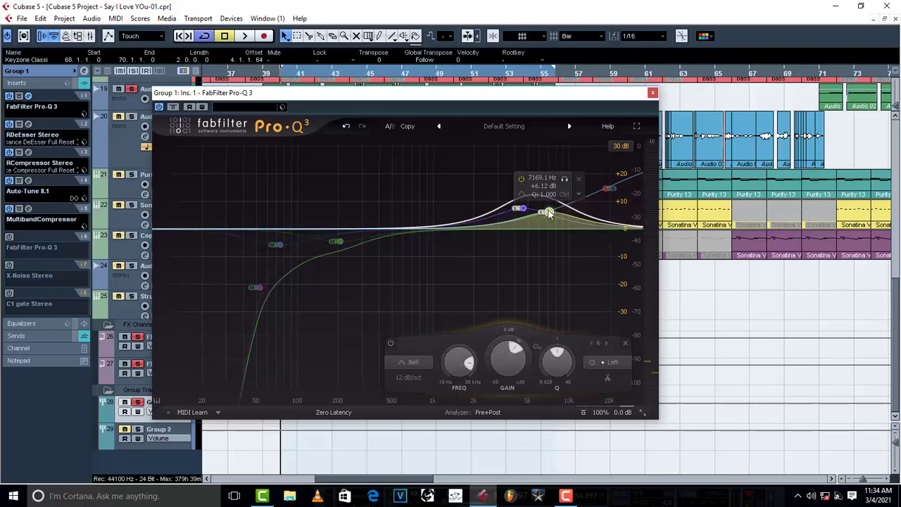
{"action": "left_click_drag", "start_coordinate": [551, 215], "coordinate": [554, 210]}
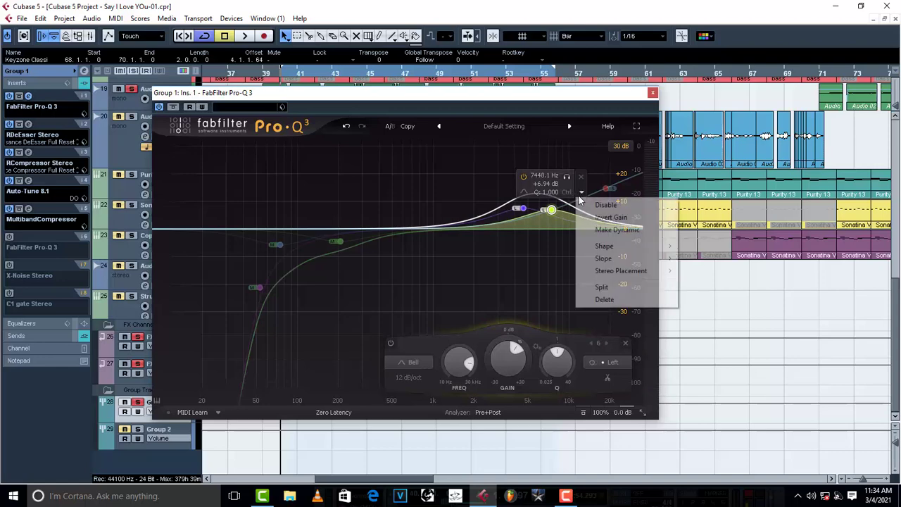
{"action": "left_click", "coordinate": [582, 192]}
{"action": "mouse_move", "coordinate": [628, 272]}
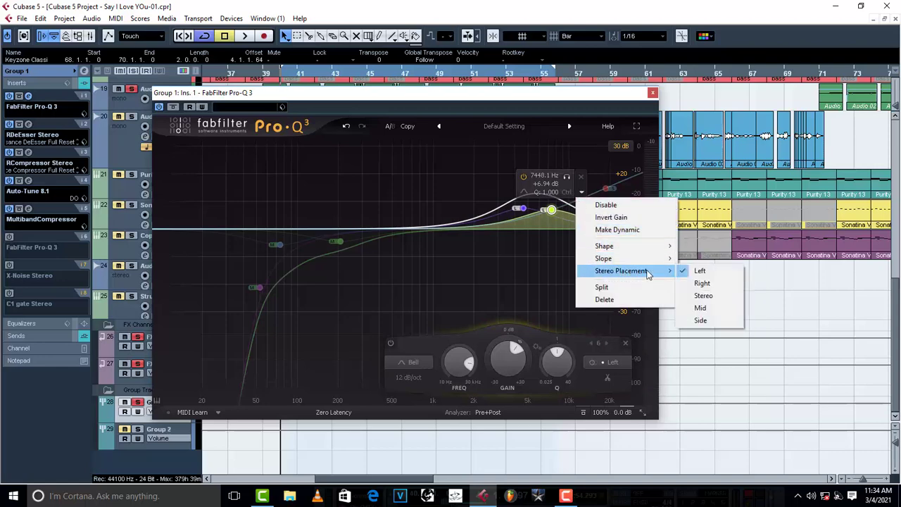
{"action": "left_click", "coordinate": [702, 283]}
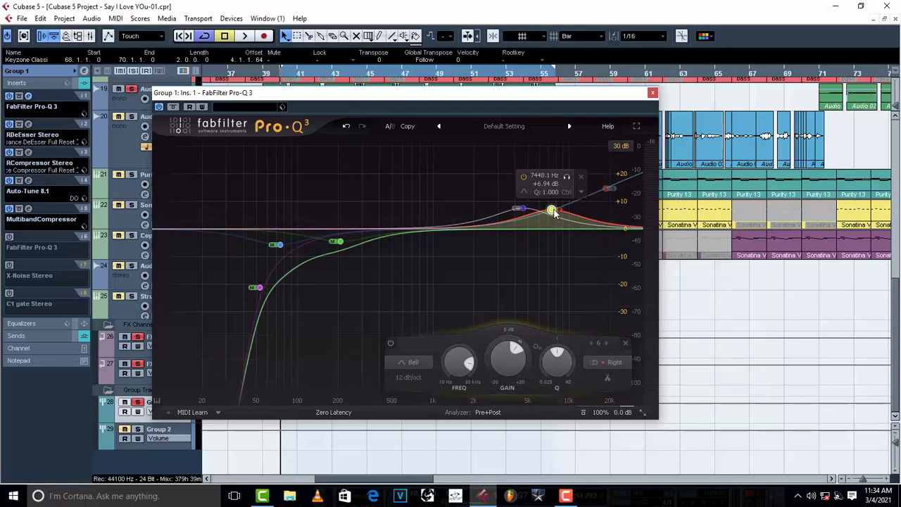
{"action": "key", "text": "space"}
{"action": "left_click_drag", "start_coordinate": [551, 210], "coordinate": [555, 208]}
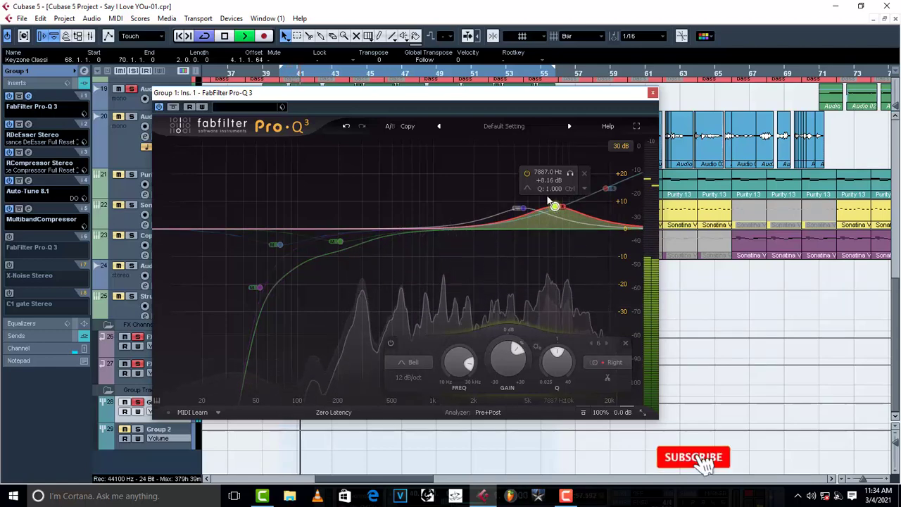
- Compare the loop with the Right bell band and the Left bell band each switched off and on, and stop playback
{"action": "left_click", "coordinate": [527, 172]}
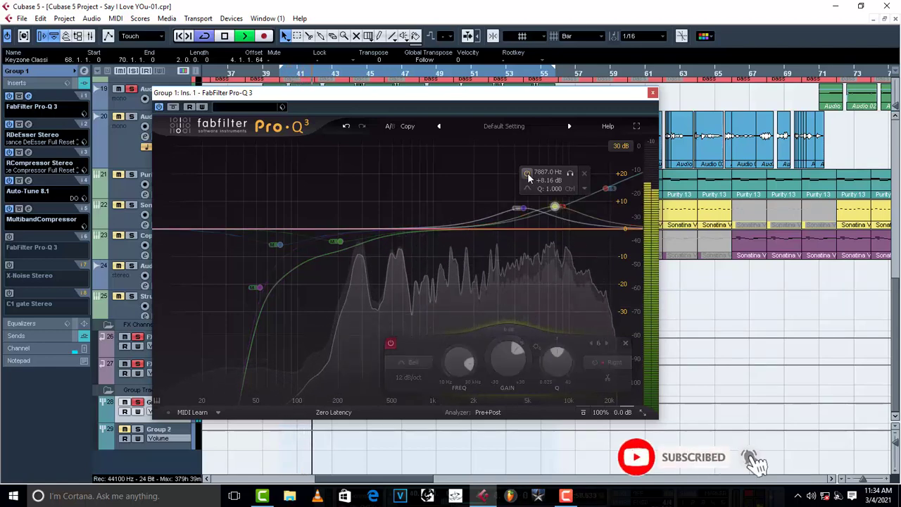
{"action": "left_click", "coordinate": [527, 172]}
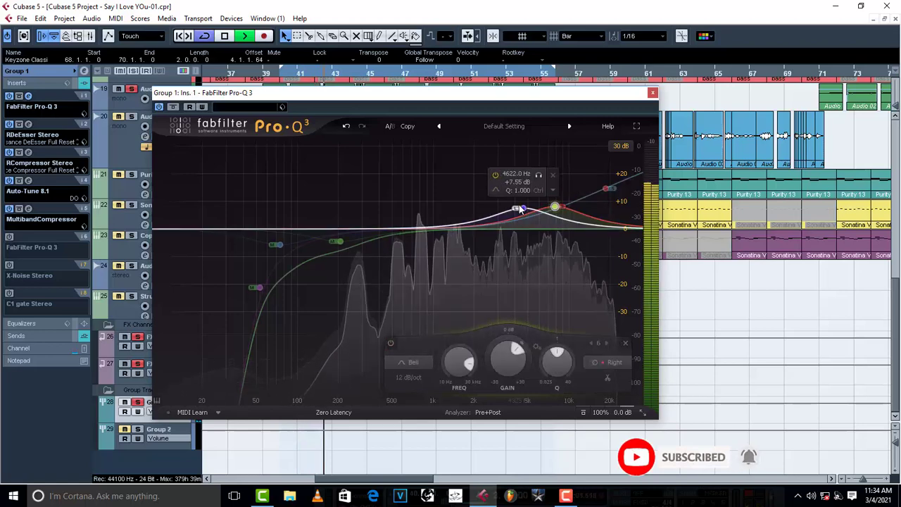
{"action": "left_click", "coordinate": [497, 176]}
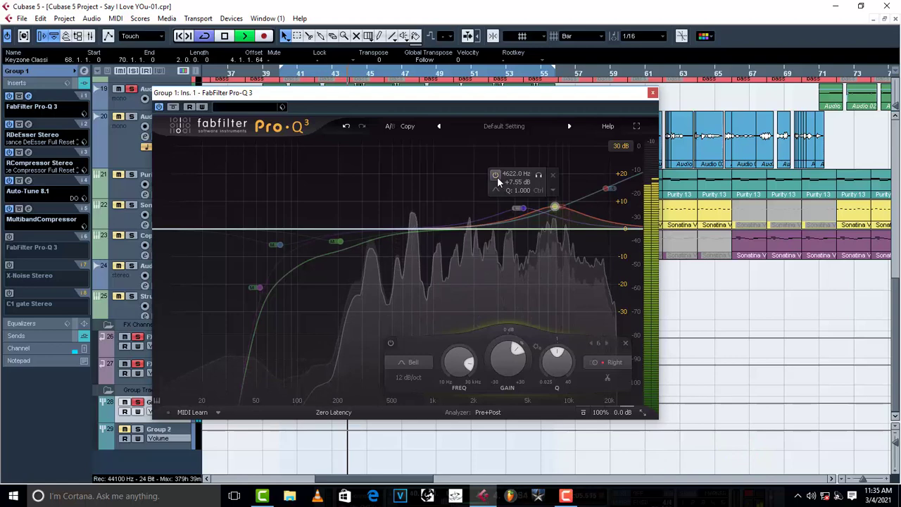
{"action": "left_click", "coordinate": [497, 176]}
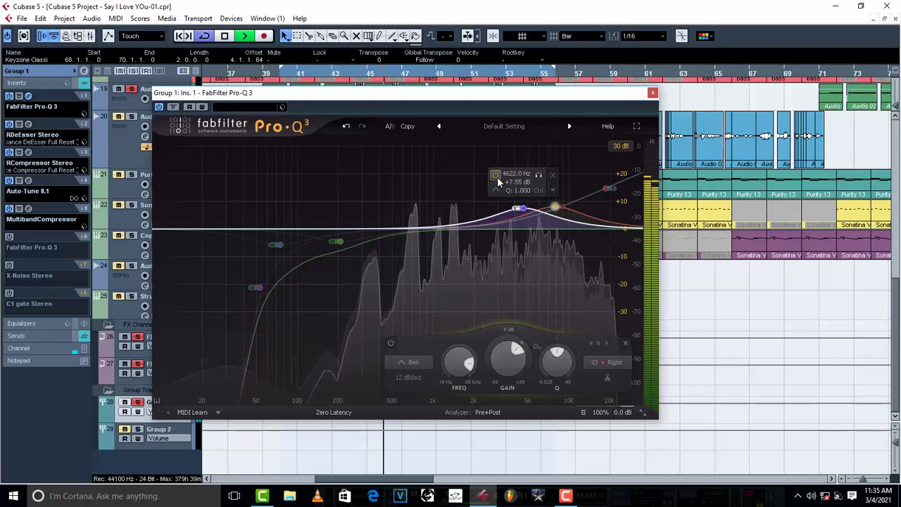
{"action": "key", "text": "space"}
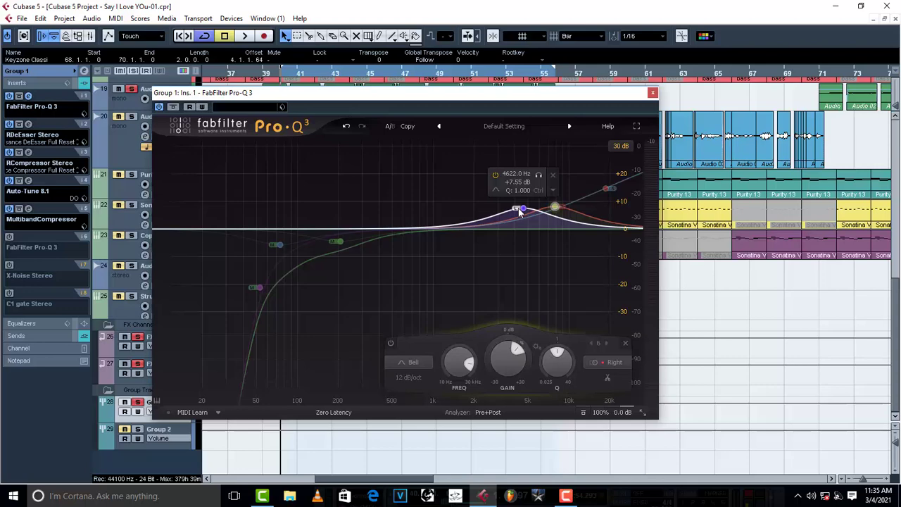
- Add a bell band of about +5.5 dB near 895 Hz, set its placement to Stereo, and play the loop
{"action": "left_click_drag", "start_coordinate": [428, 226], "coordinate": [427, 214]}
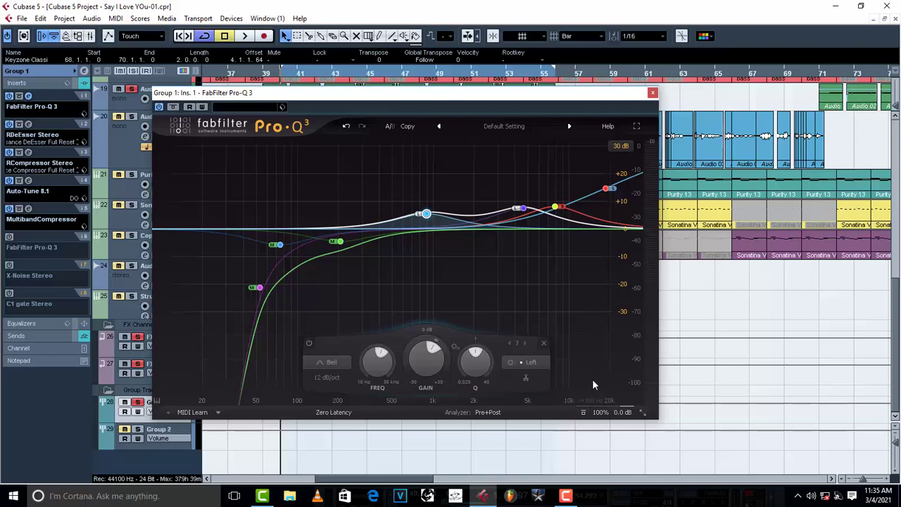
{"action": "right_click", "coordinate": [426, 215]}
{"action": "mouse_move", "coordinate": [506, 275]}
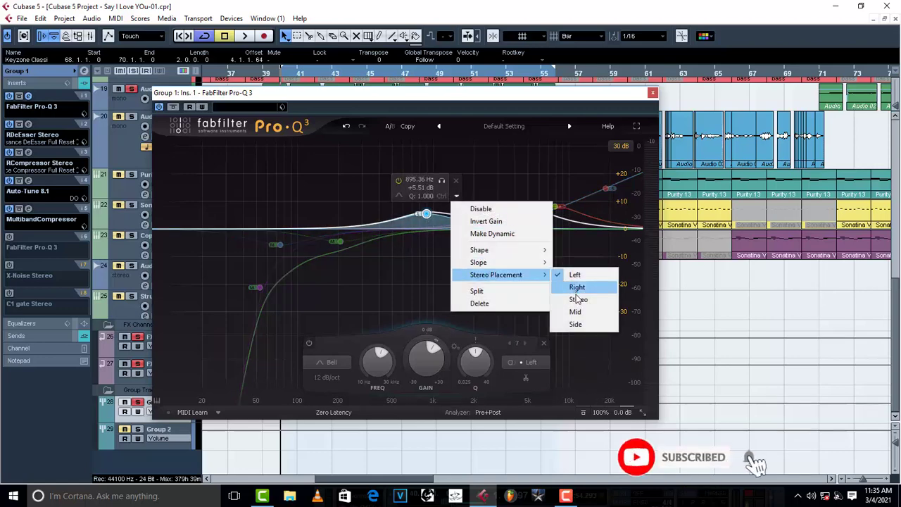
{"action": "left_click", "coordinate": [574, 299]}
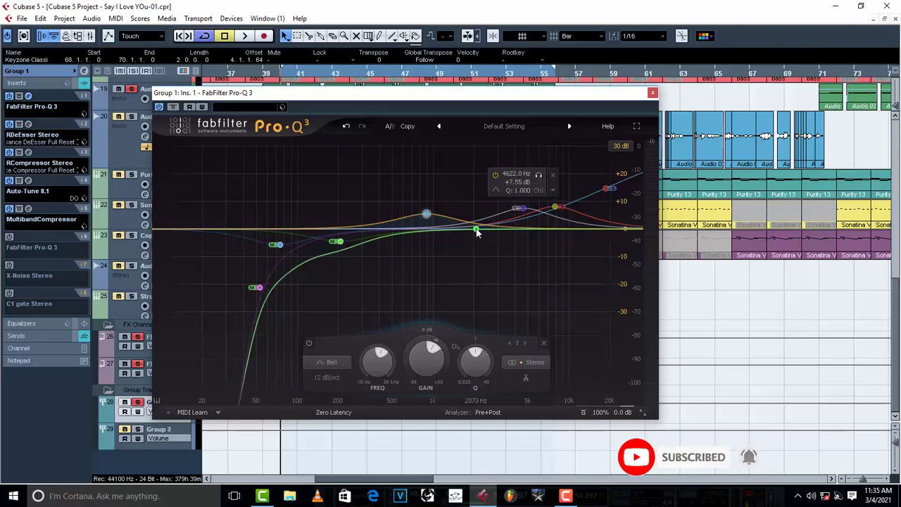
{"action": "key", "text": "space"}
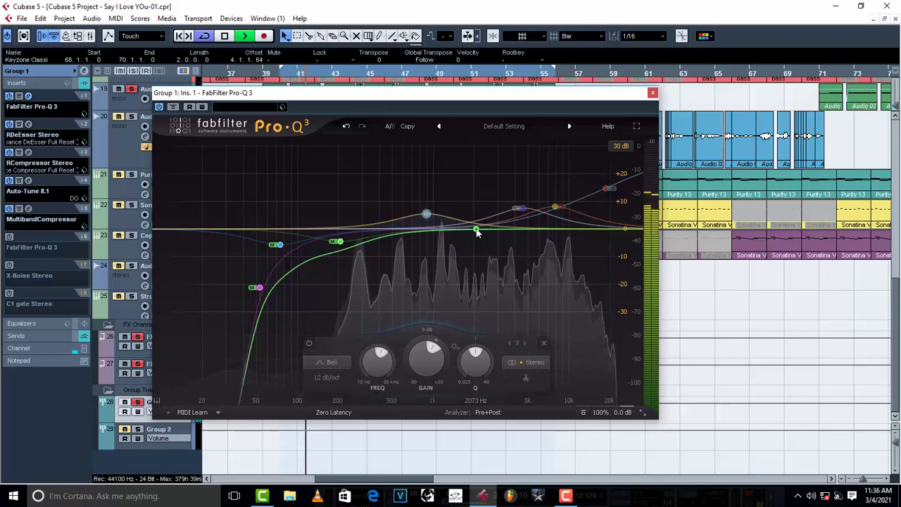
{"action": "key", "text": "space"}
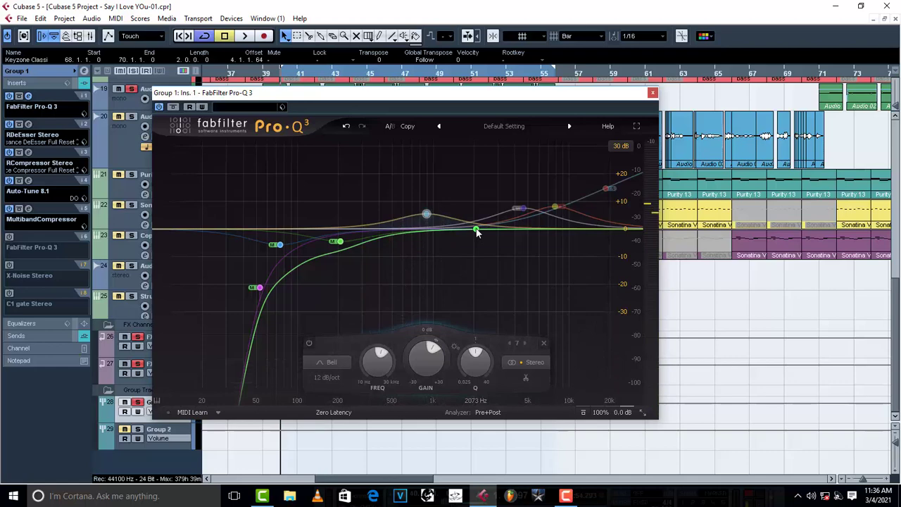
{"action": "mouse_move", "coordinate": [481, 220]}
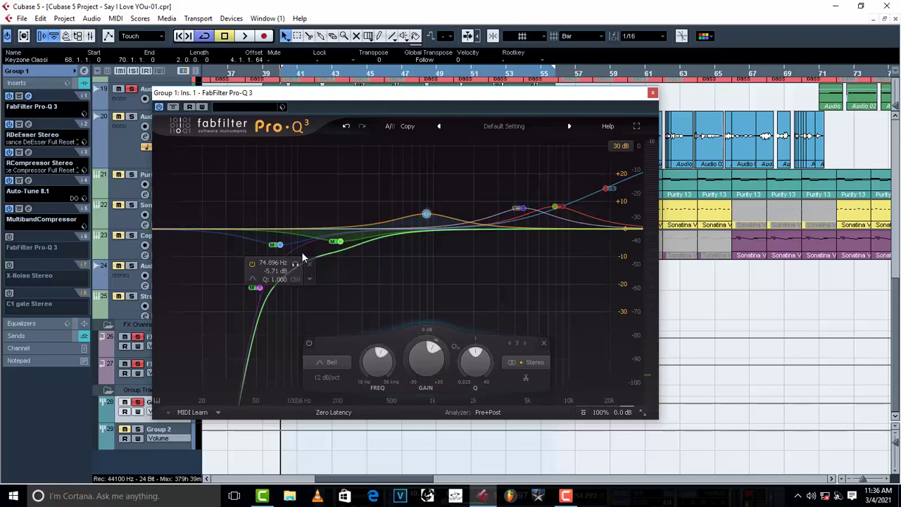
{"action": "mouse_move", "coordinate": [319, 250]}
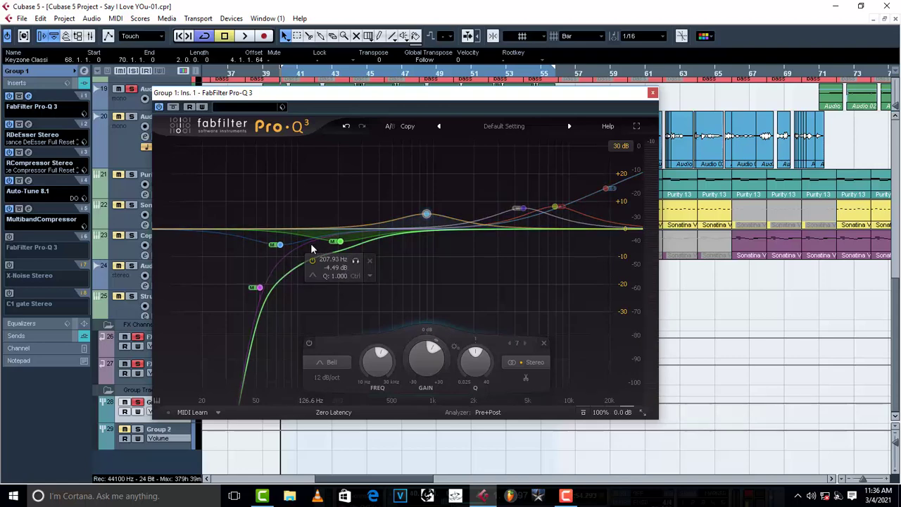
{"action": "mouse_move", "coordinate": [427, 214]}
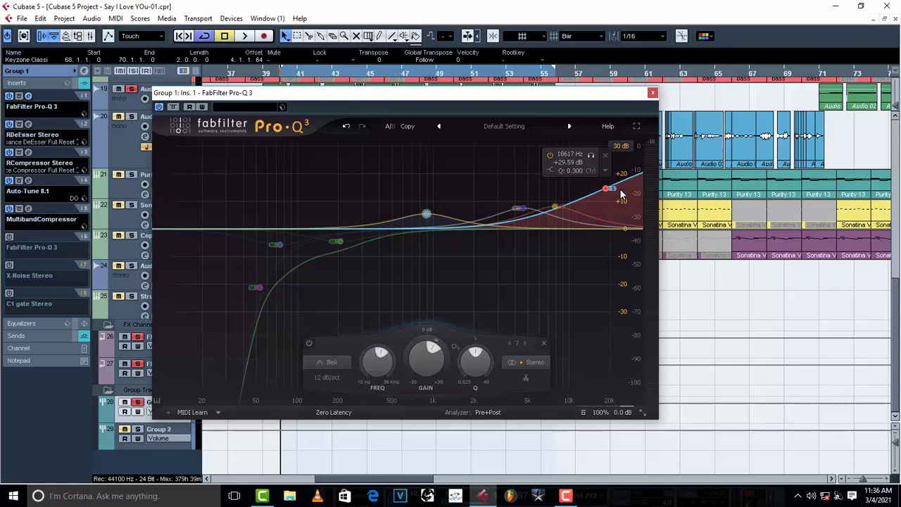
- Turn off solo on Group 1 and play the loop to hear the equalized group within the full mix
{"action": "left_click", "coordinate": [138, 406]}
{"action": "key", "text": "space"}
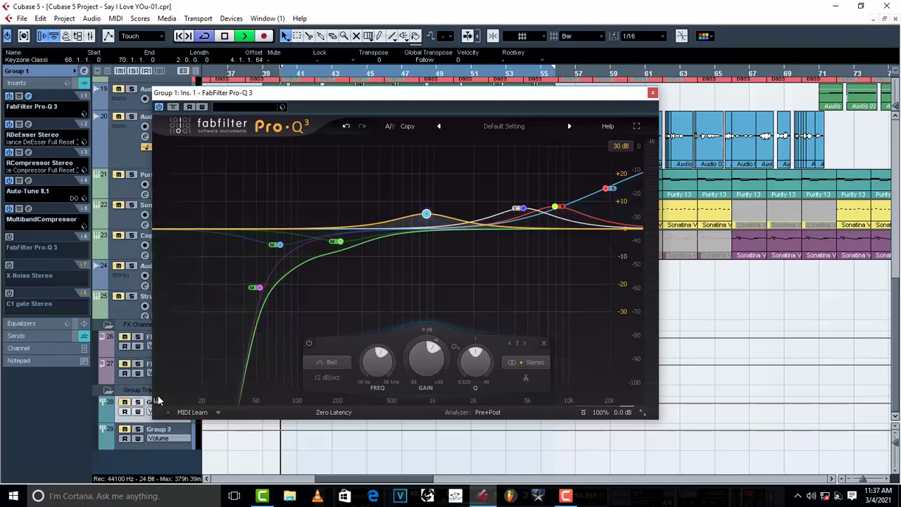
{"action": "scroll", "coordinate": [153, 392], "scroll_direction": "up", "scroll_amount": 5}
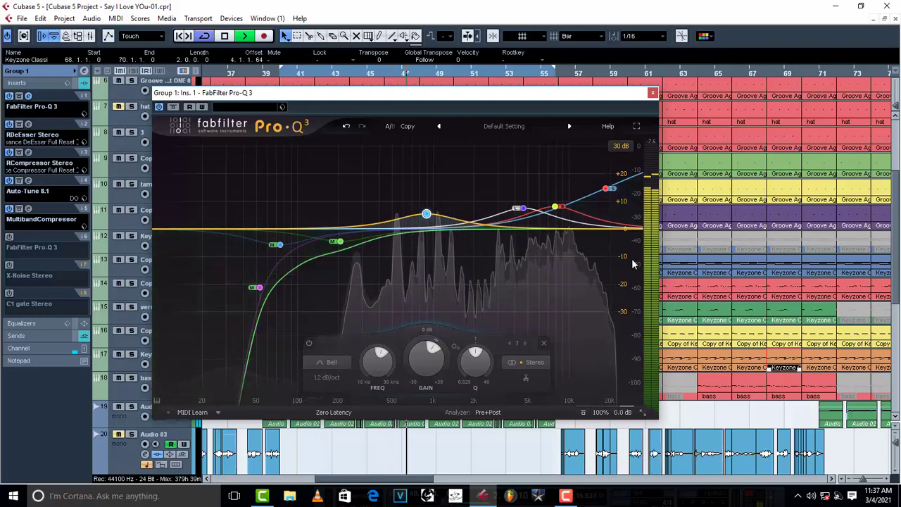
{"action": "key", "text": "space"}
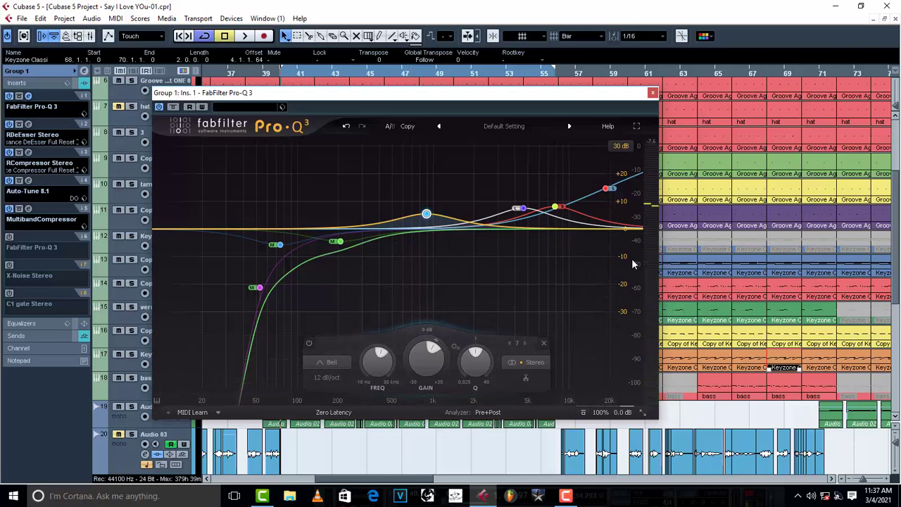
{"action": "mouse_move", "coordinate": [430, 211]}
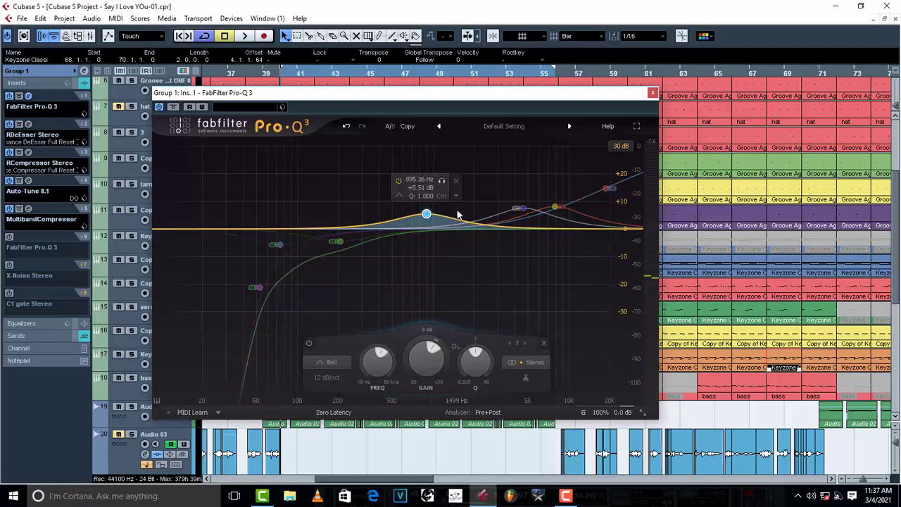